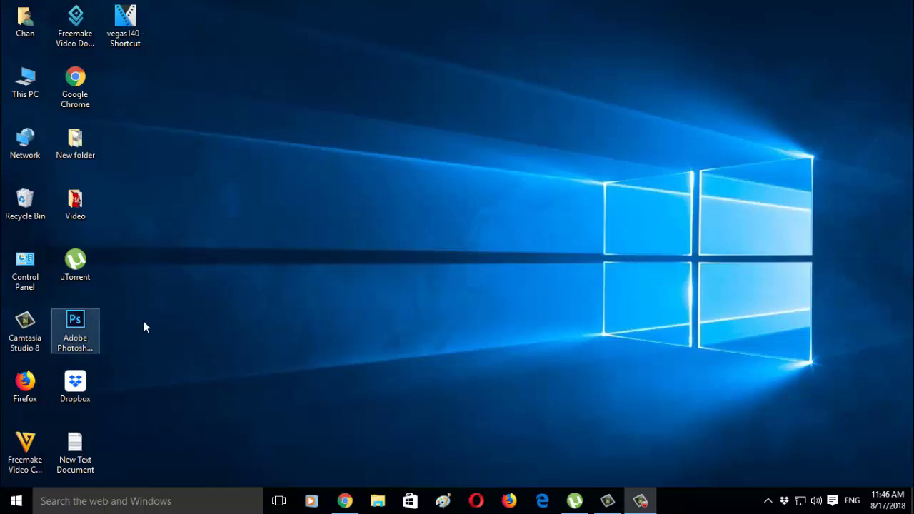
# Launch Adobe Photoshop CC 2015 from its desktop shortcut
pyautogui.click(75, 348)
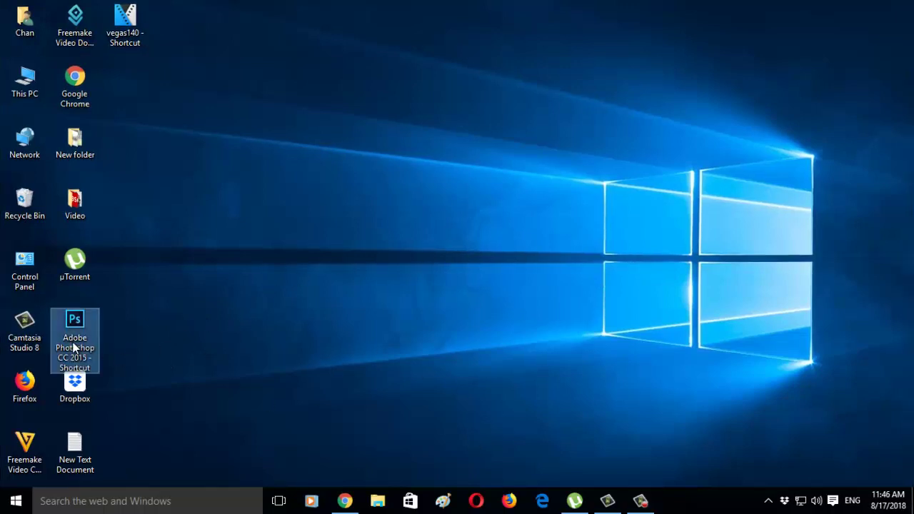
pyautogui.rightClick(74, 348)
pyautogui.click(159, 149)
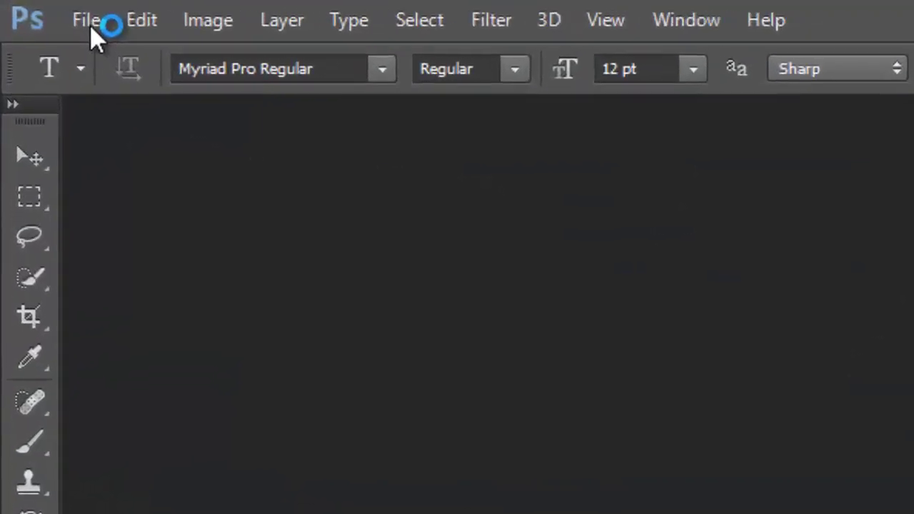
# Start a new Custom document at 1280 × 720 pixels and 300 resolution
pyautogui.click(87, 21)
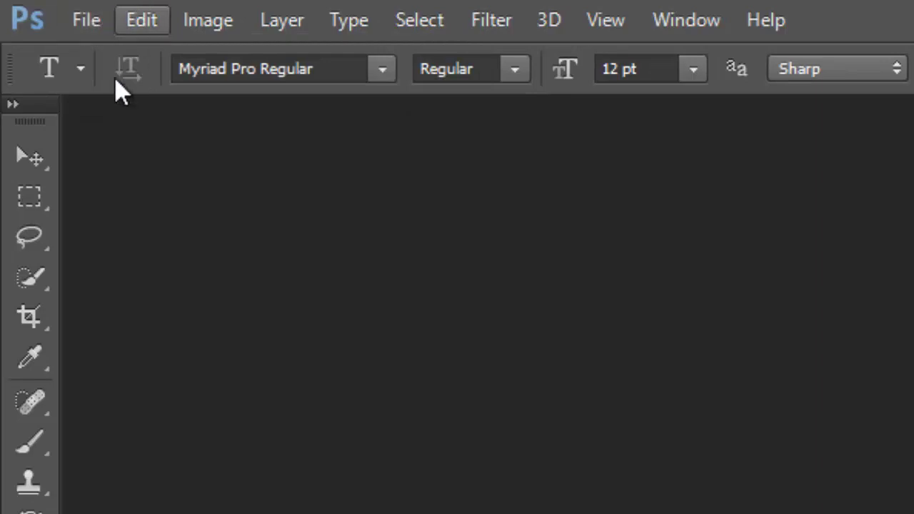
pyautogui.click(84, 21)
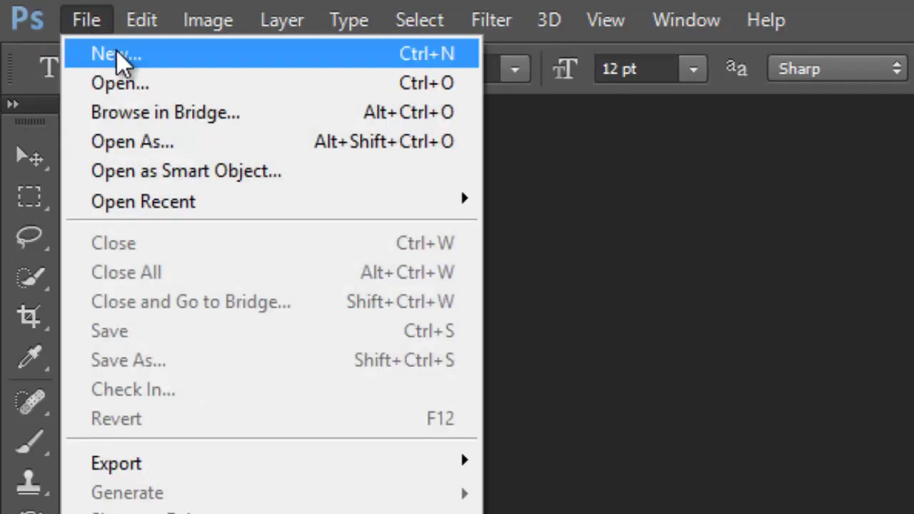
pyautogui.click(136, 62)
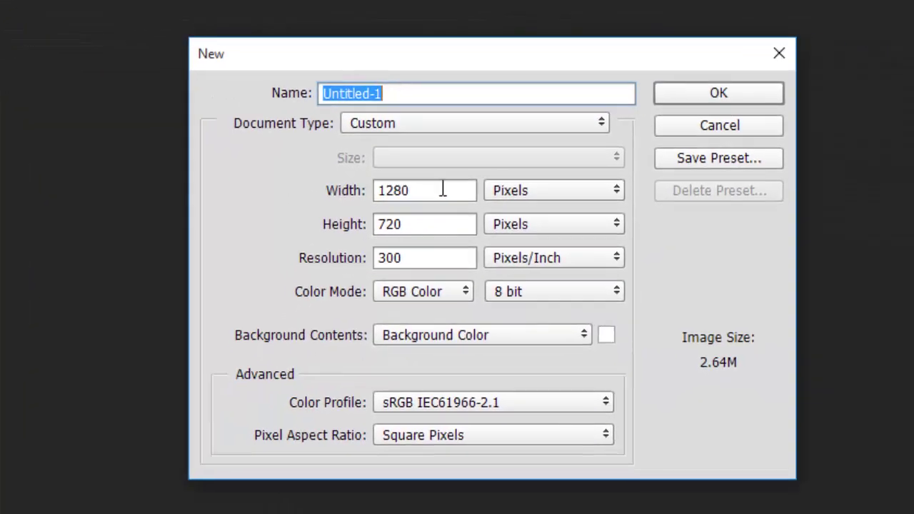
pyautogui.click(438, 187)
pyautogui.click(443, 121)
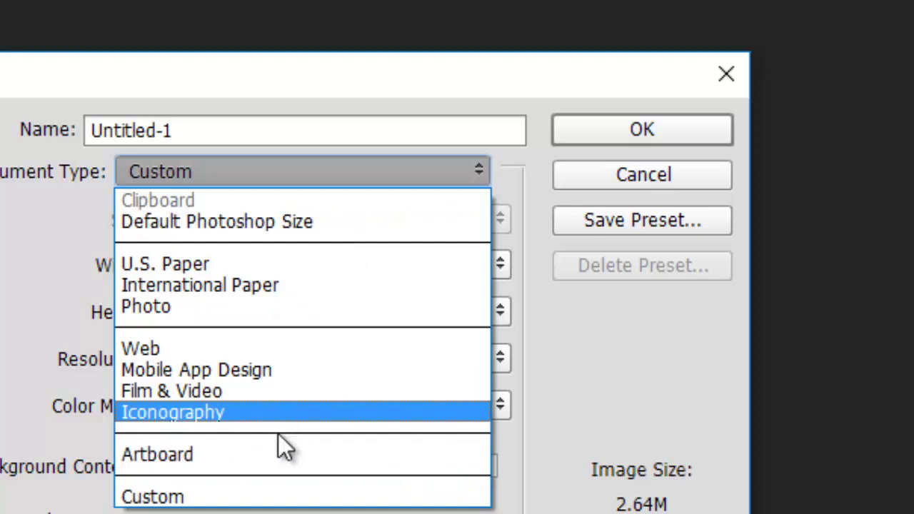
pyautogui.click(268, 494)
pyautogui.click(259, 266)
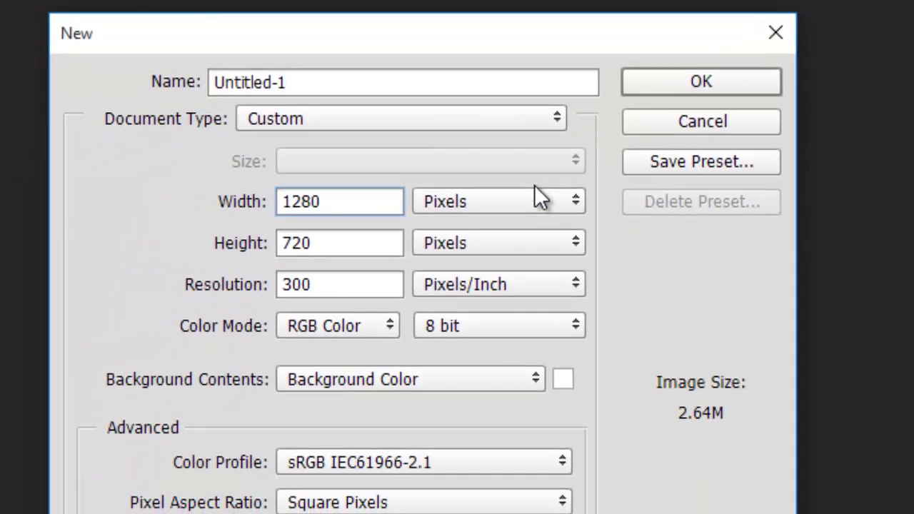
pyautogui.click(535, 186)
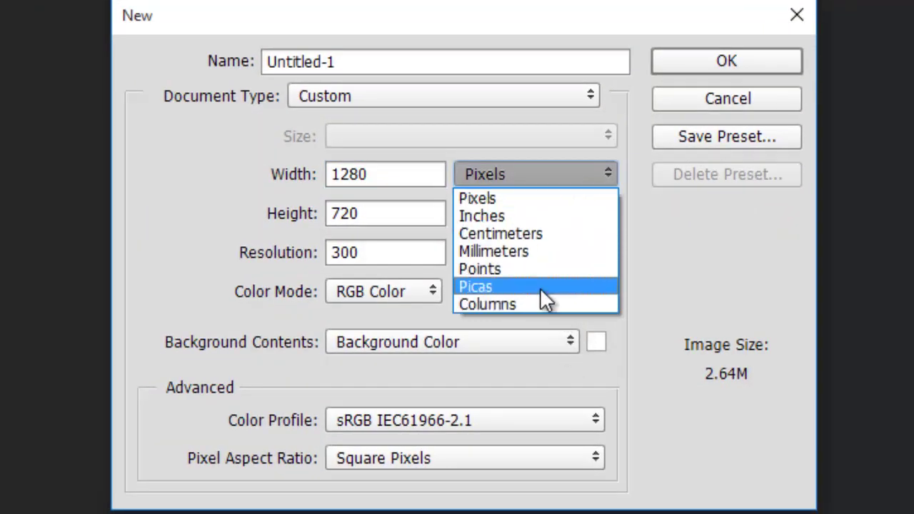
# Toggle the document size units to Inches and back to Pixels
pyautogui.click(551, 201)
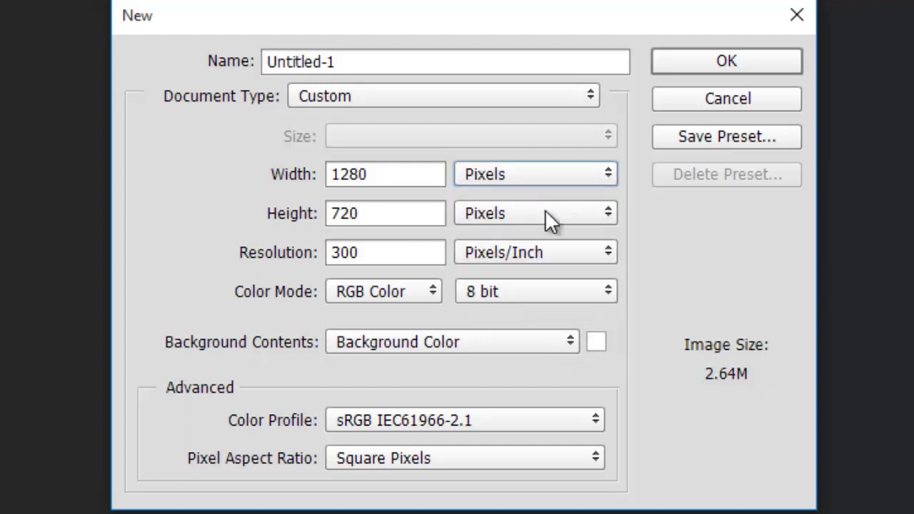
pyautogui.click(547, 212)
pyautogui.click(554, 255)
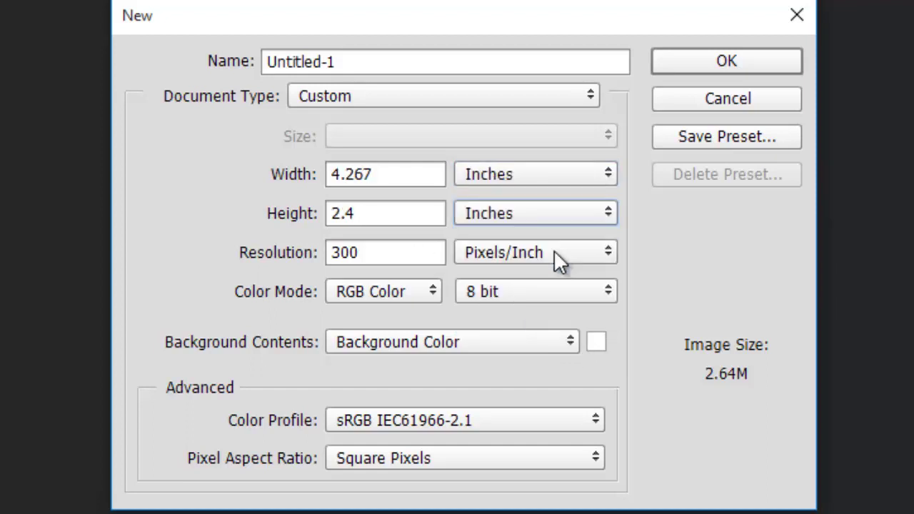
pyautogui.click(576, 213)
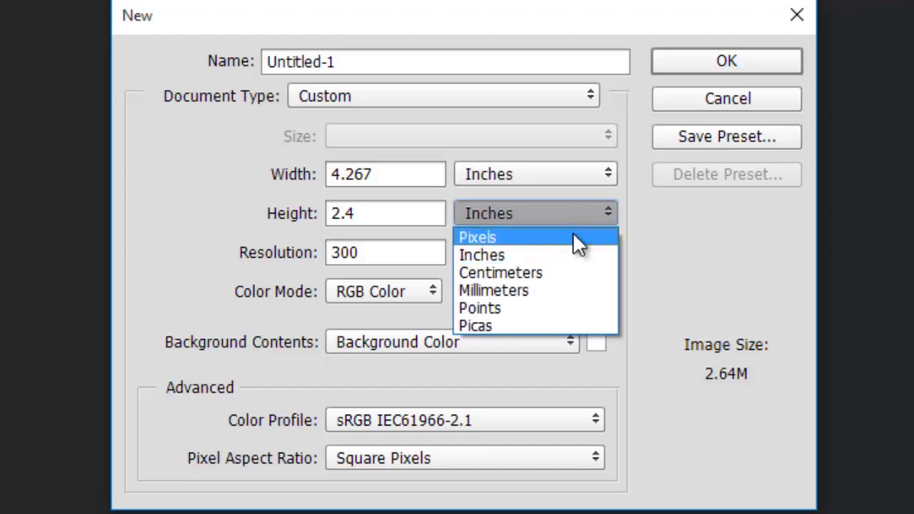
pyautogui.click(573, 232)
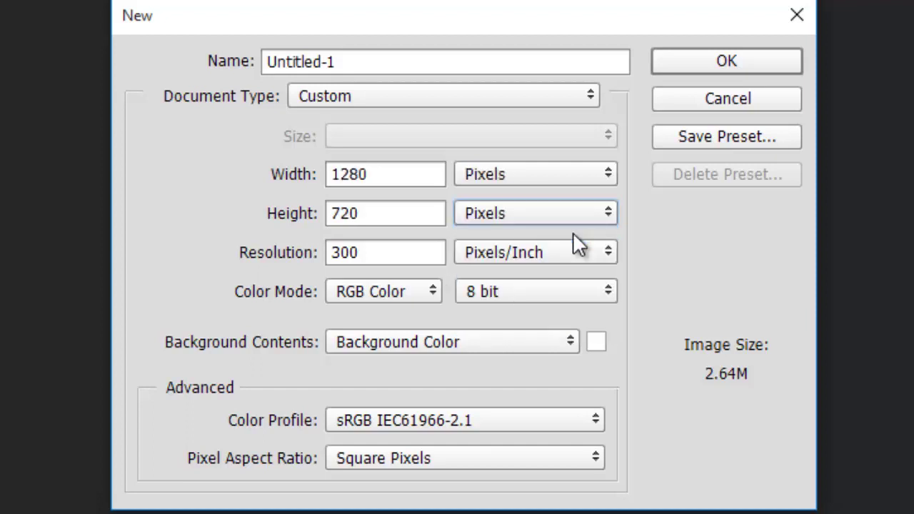
# Keep RGB Color mode and set the bit depth to 16 bit
pyautogui.click(388, 249)
pyautogui.click(426, 291)
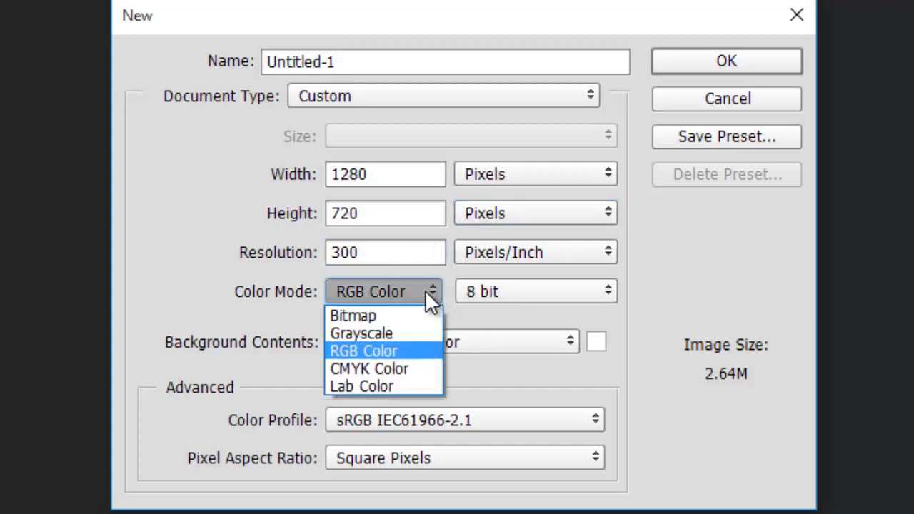
pyautogui.click(415, 348)
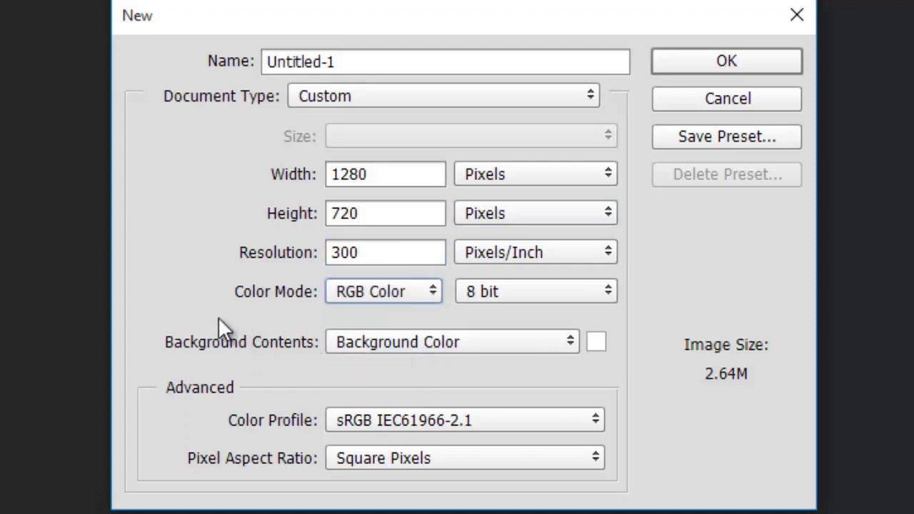
pyautogui.click(579, 296)
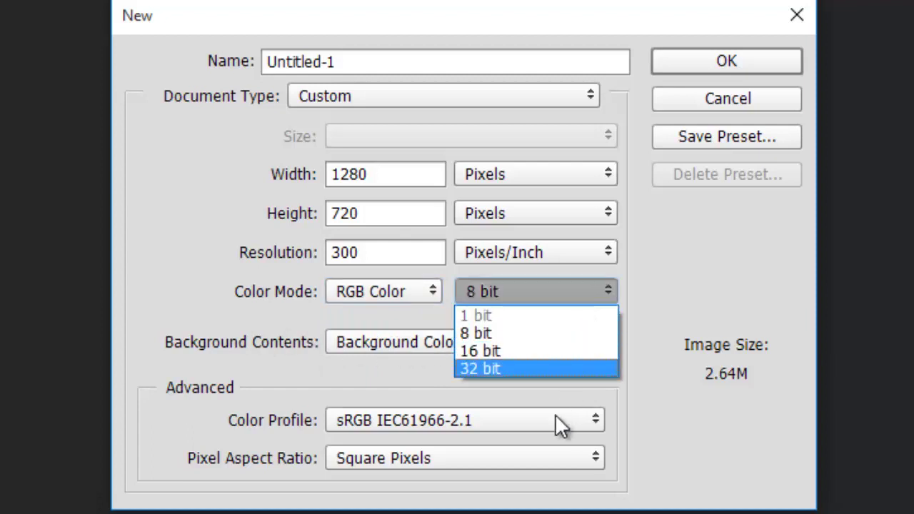
pyautogui.click(548, 361)
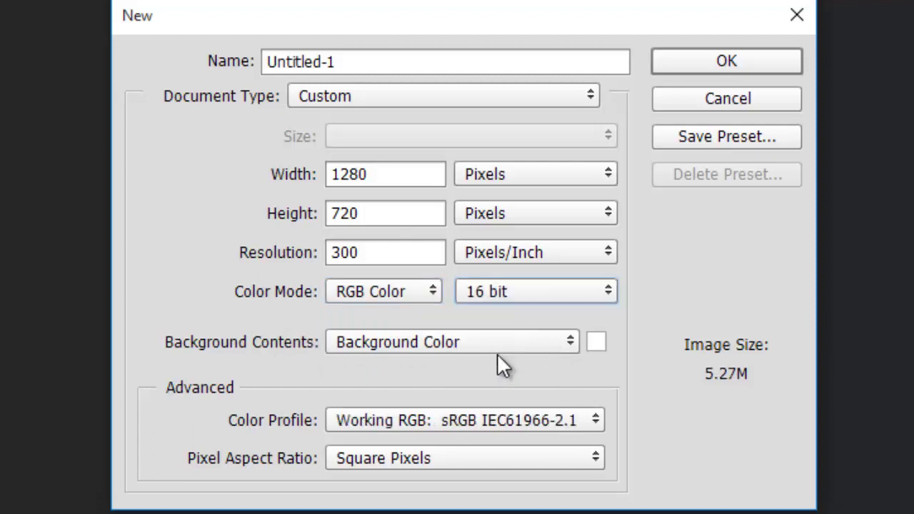
# Choose a custom colour for the new document's background contents
pyautogui.click(563, 344)
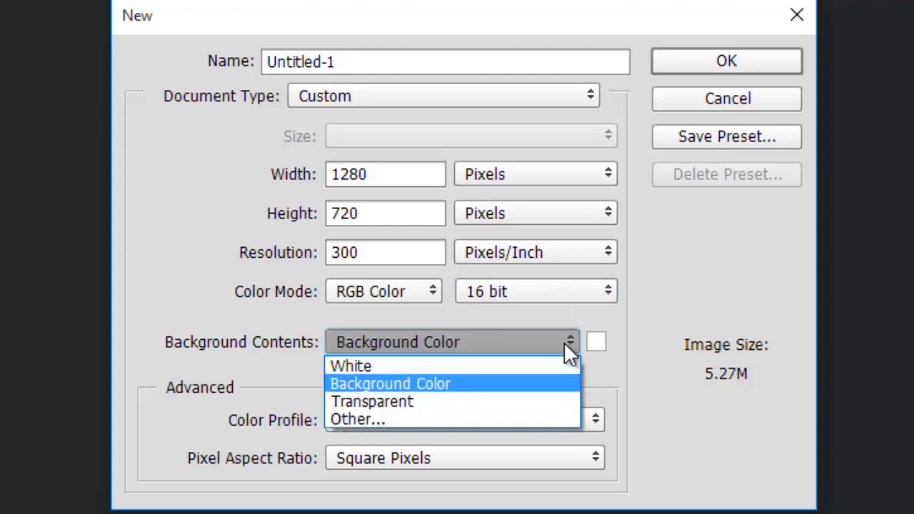
pyautogui.click(392, 386)
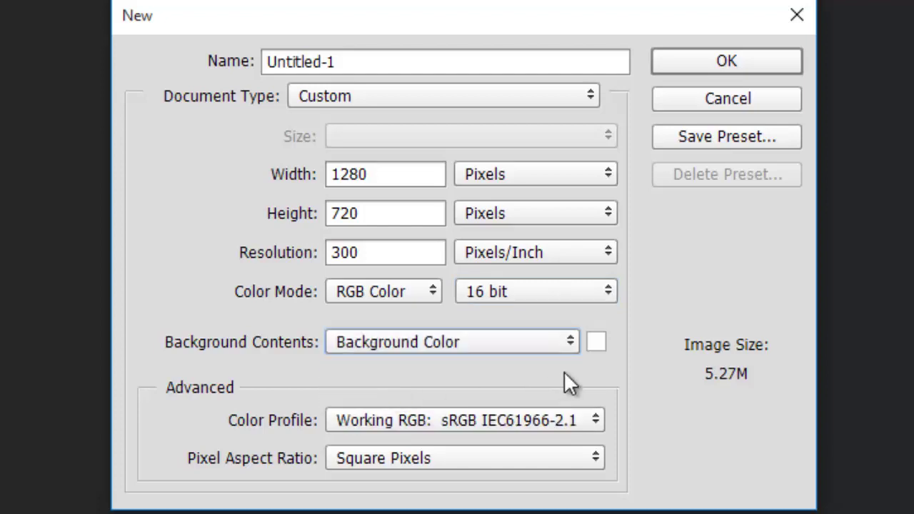
pyautogui.click(597, 342)
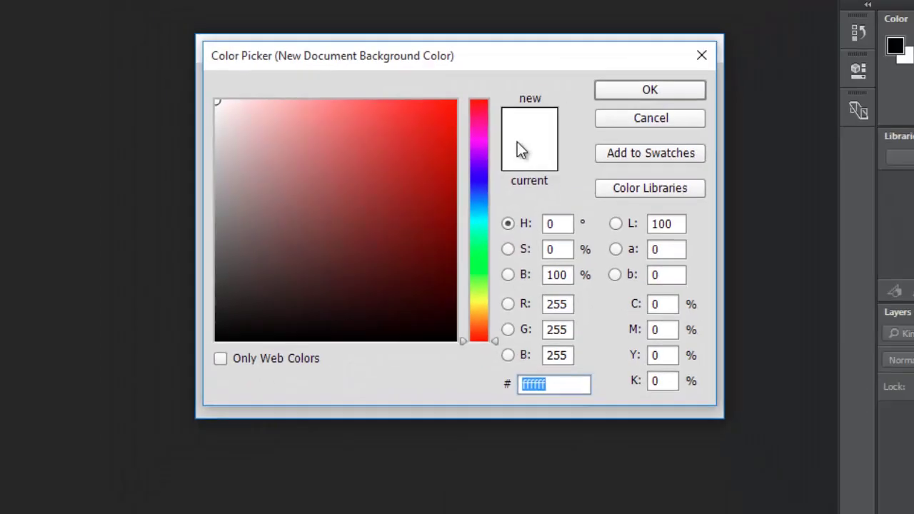
# Pick a dark red as the document's background colour
pyautogui.click(410, 163)
pyautogui.moveTo(409, 175); pyautogui.dragTo(424, 188)
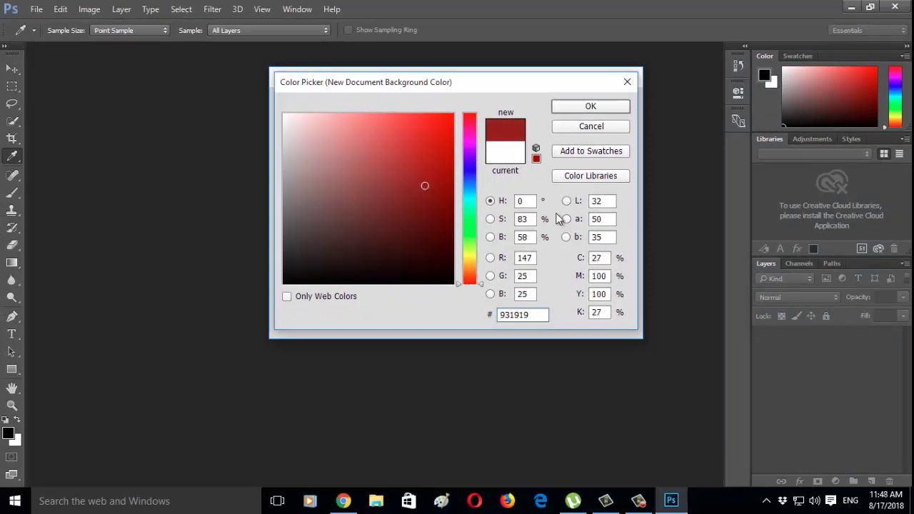
pyautogui.click(591, 106)
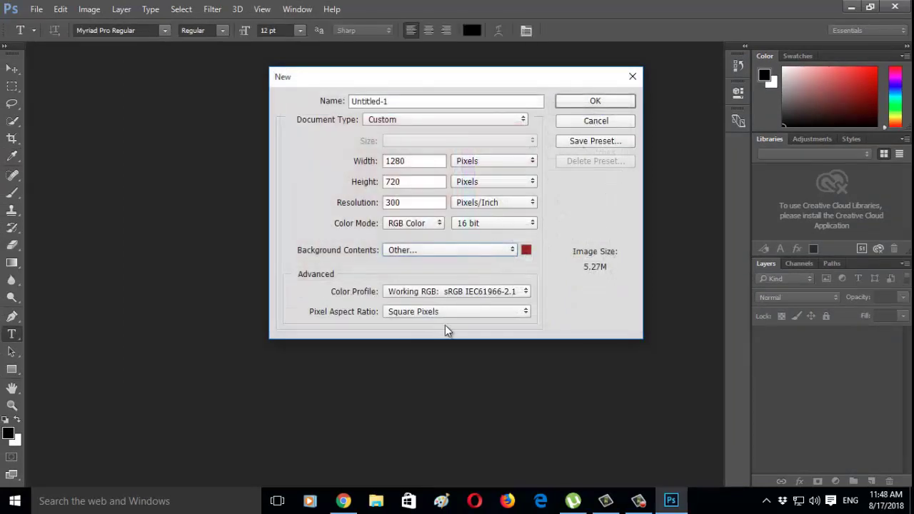
# Keep Square Pixels and the working sRGB colour profile
pyautogui.click(525, 313)
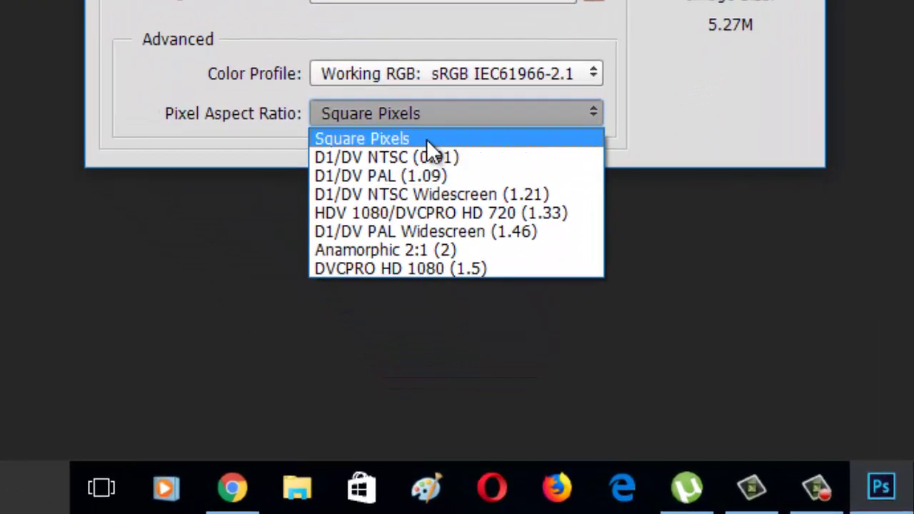
pyautogui.click(441, 136)
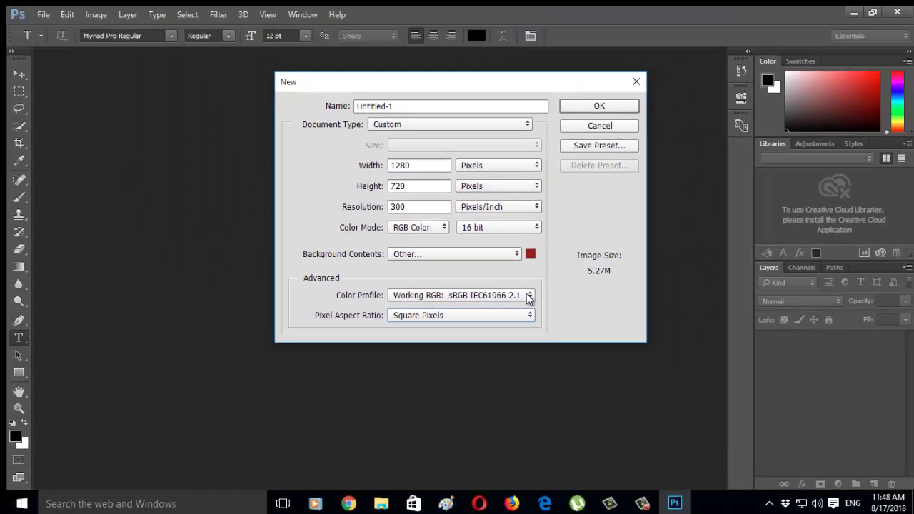
pyautogui.click(529, 299)
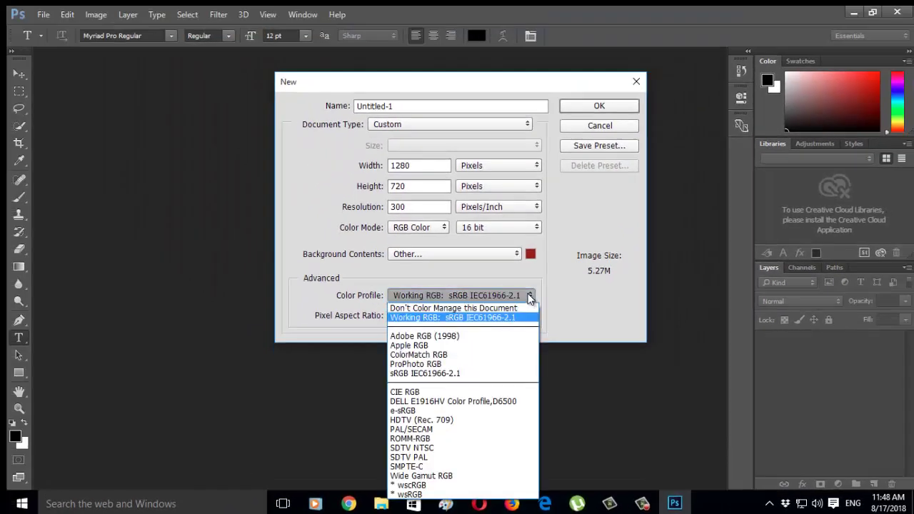
pyautogui.click(482, 320)
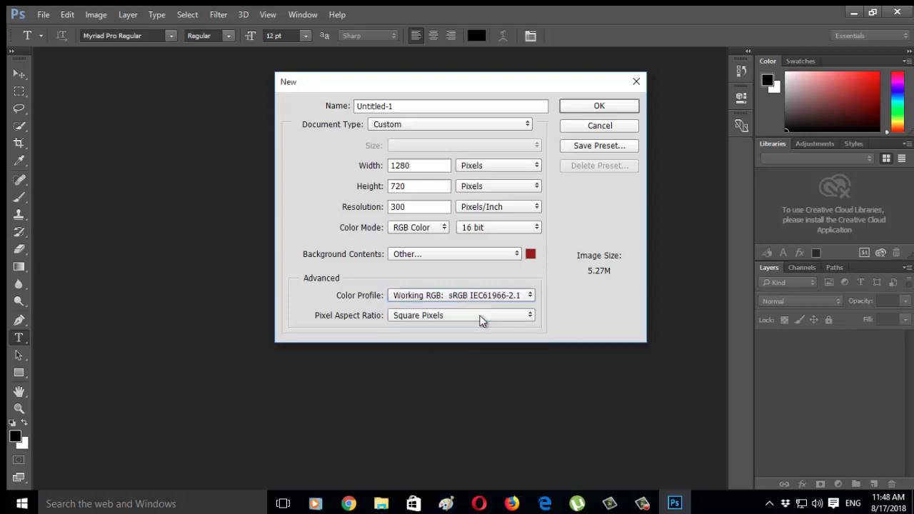
pyautogui.click(513, 298)
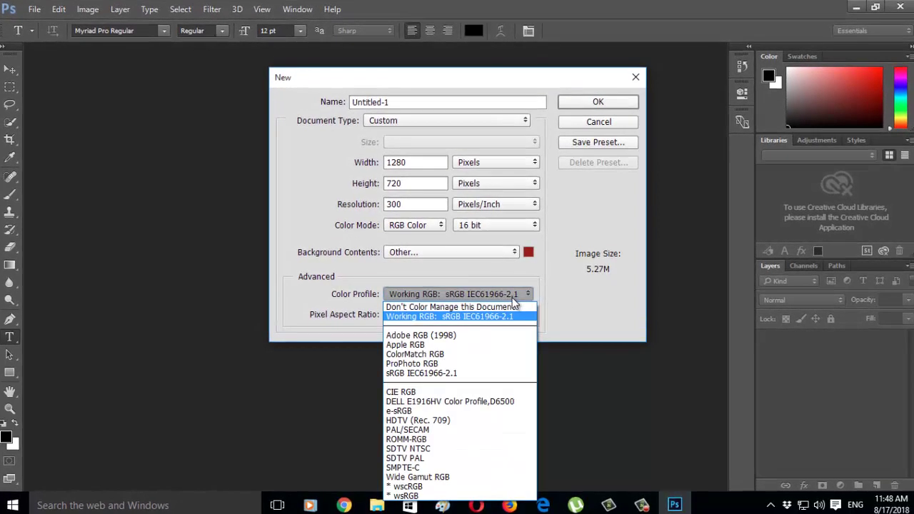
pyautogui.click(467, 316)
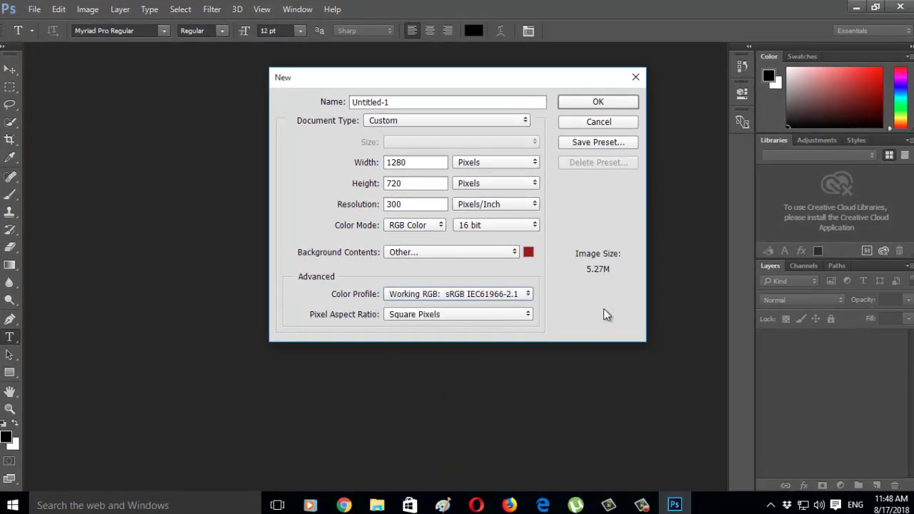
# Create the dark red 1280×720 document and start a text layer in its upper-left area
pyautogui.click(608, 103)
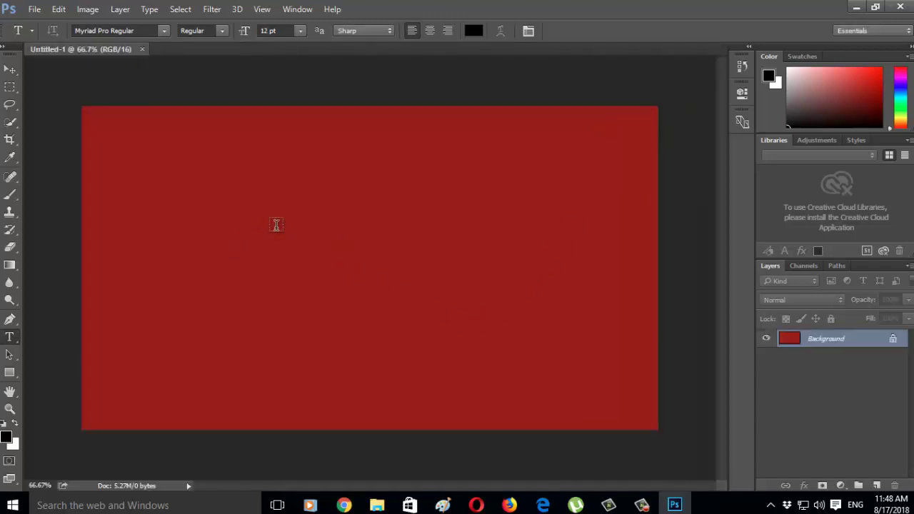
pyautogui.click(267, 226)
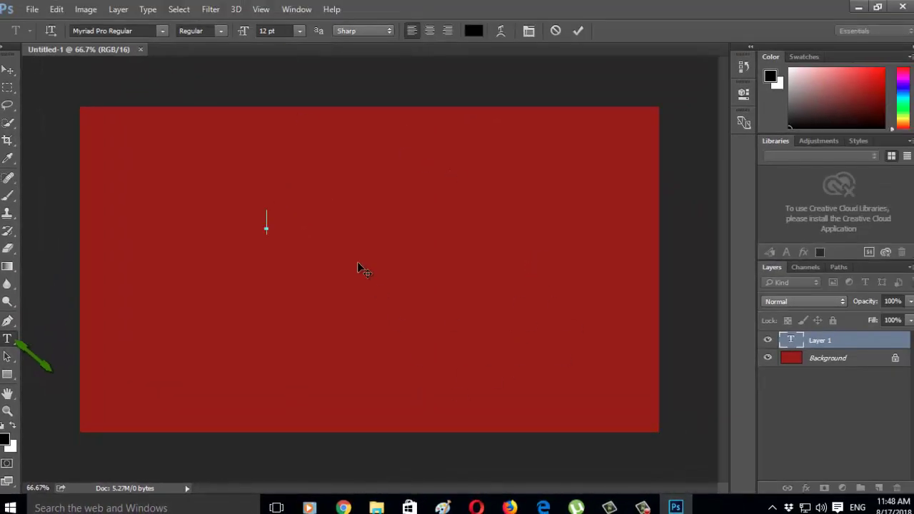
# Set the foreground text colour to a near-black dark red
pyautogui.click(835, 112)
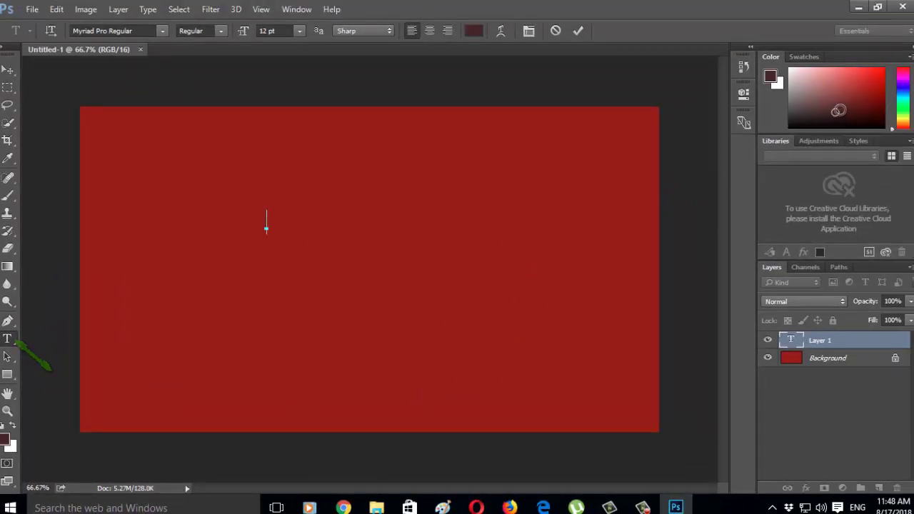
pyautogui.click(772, 77)
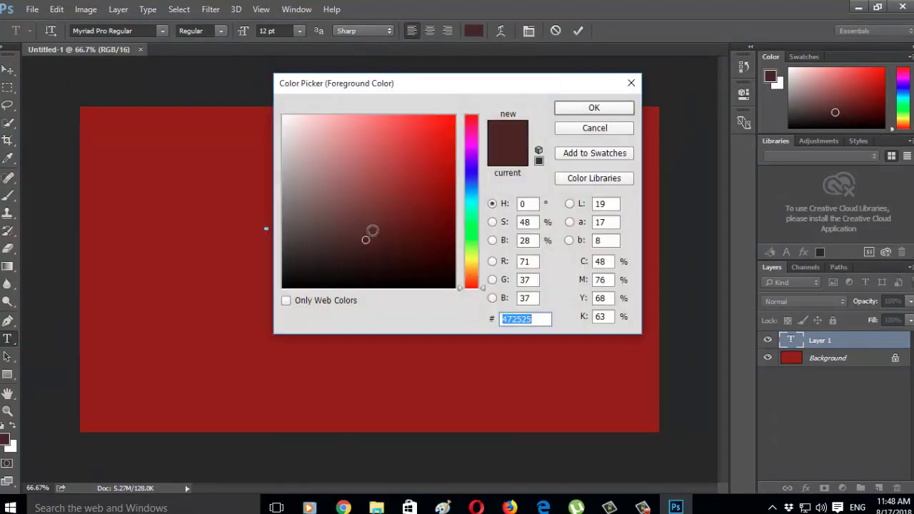
pyautogui.click(377, 220)
pyautogui.moveTo(377, 220)
pyautogui.mouseDown()
pyautogui.moveTo(397, 152)
pyautogui.moveTo(307, 255)
pyautogui.moveTo(337, 289)
pyautogui.moveTo(310, 290)
pyautogui.moveTo(296, 275)
pyautogui.mouseUp()
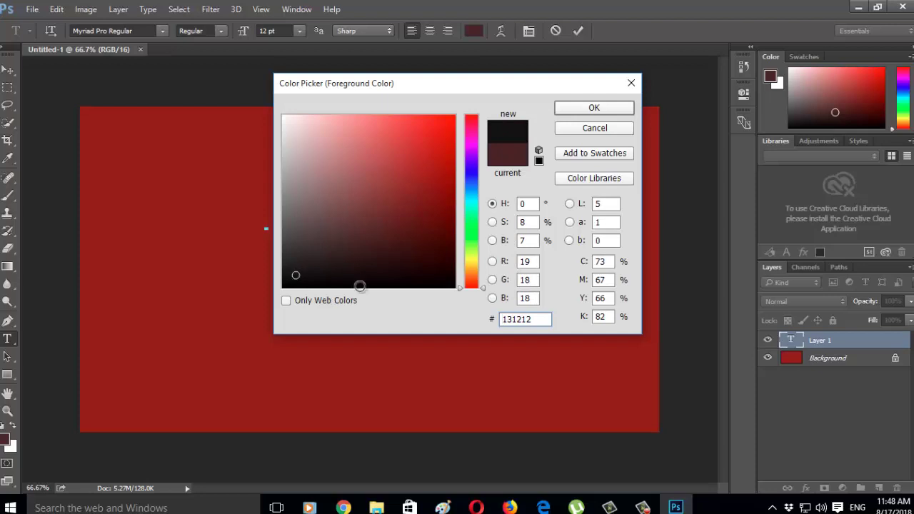
pyautogui.click(595, 108)
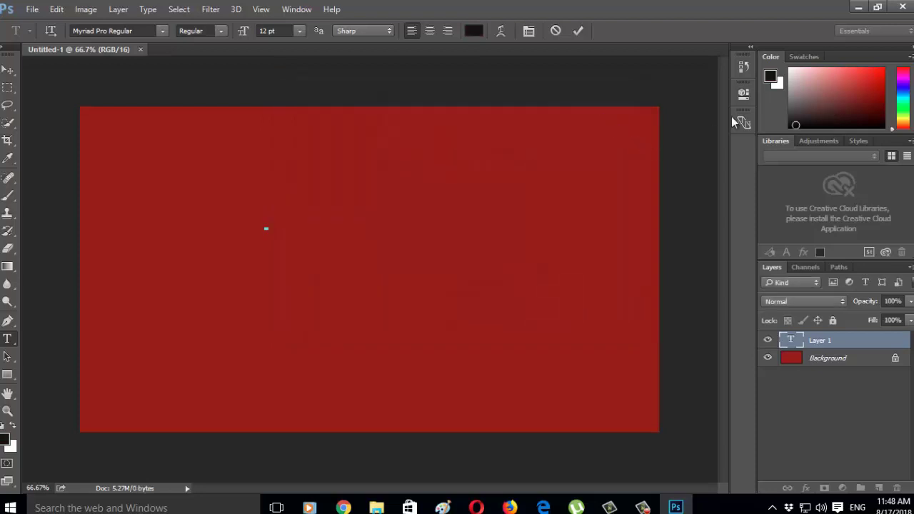
# Refine the text colour to dark brown 2d1e1e, then a slightly darker shade
pyautogui.click(771, 78)
pyautogui.moveTo(392, 210); pyautogui.dragTo(338, 258)
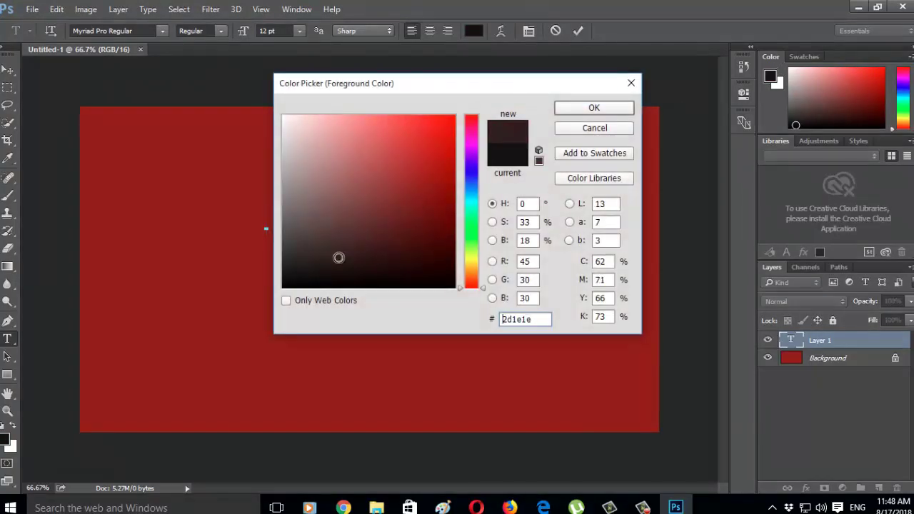
pyautogui.click(594, 108)
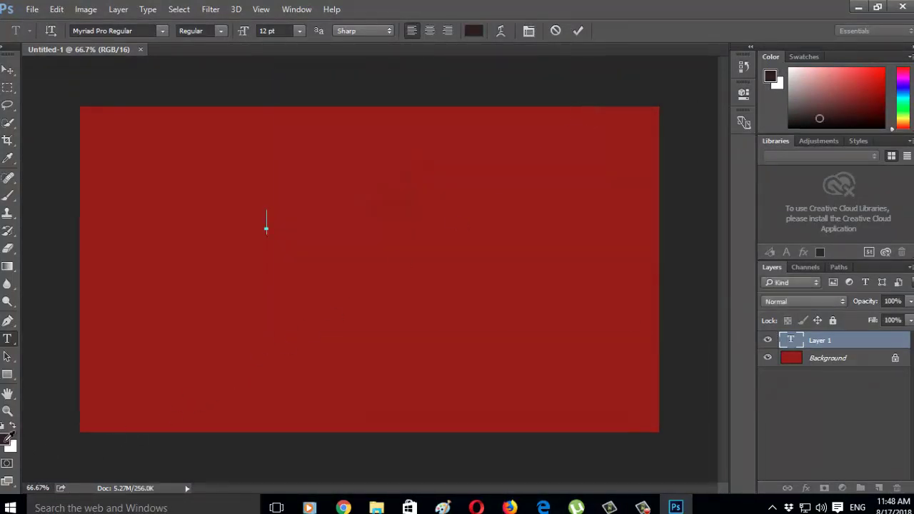
pyautogui.click(5, 439)
pyautogui.click(328, 270)
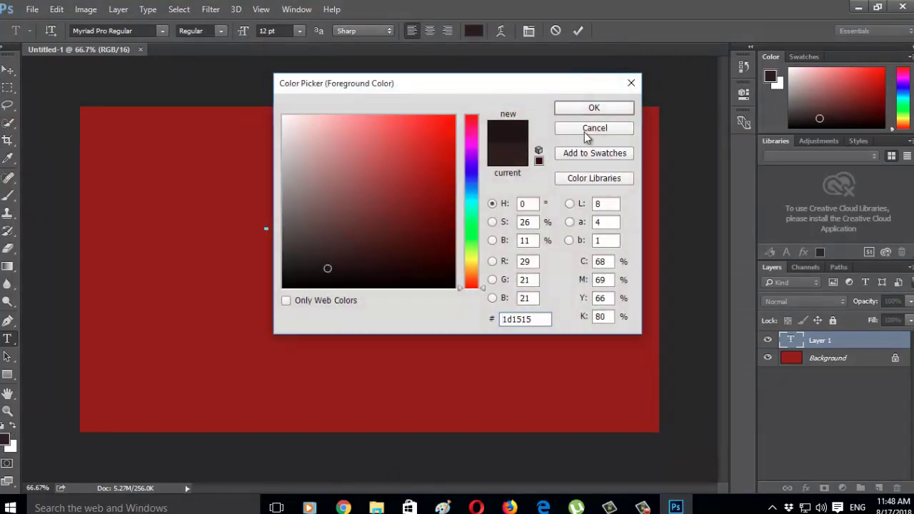
pyautogui.click(600, 107)
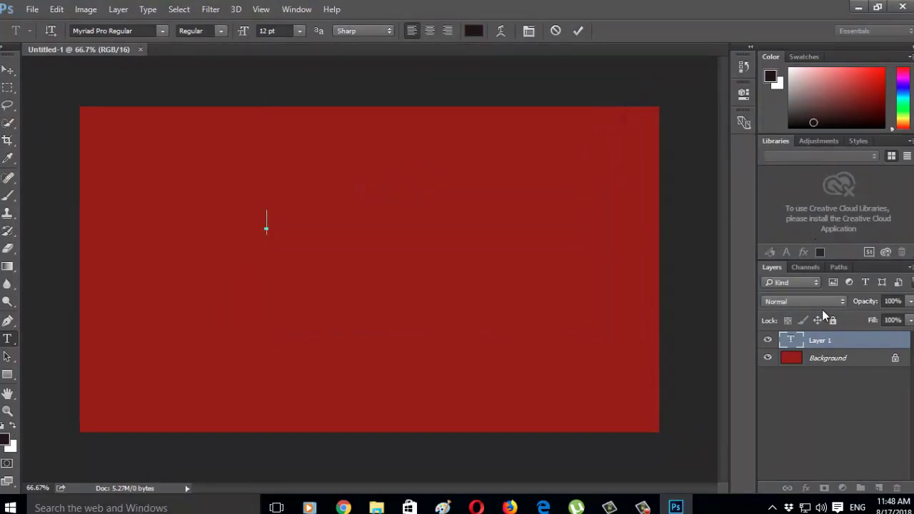
# Reselect Layer 1, type a line of test text, then erase it
pyautogui.click(789, 357)
pyautogui.click(794, 341)
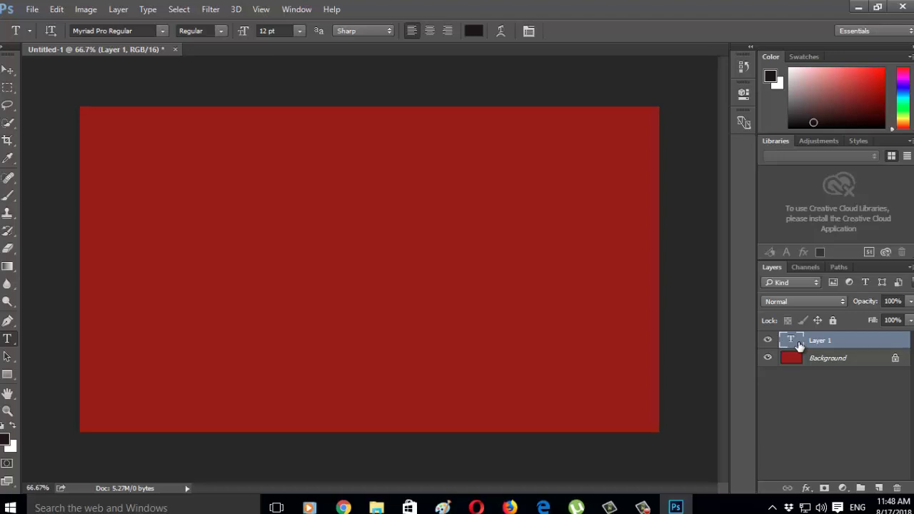
pyautogui.click(216, 208)
pyautogui.write('khjgkhgnd')
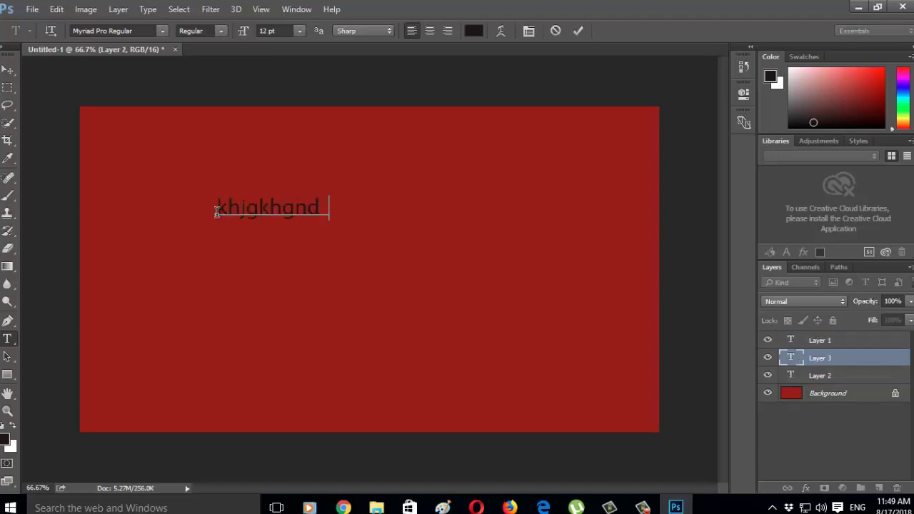
pyautogui.write('..jmvj8kltlvm. jiokm')
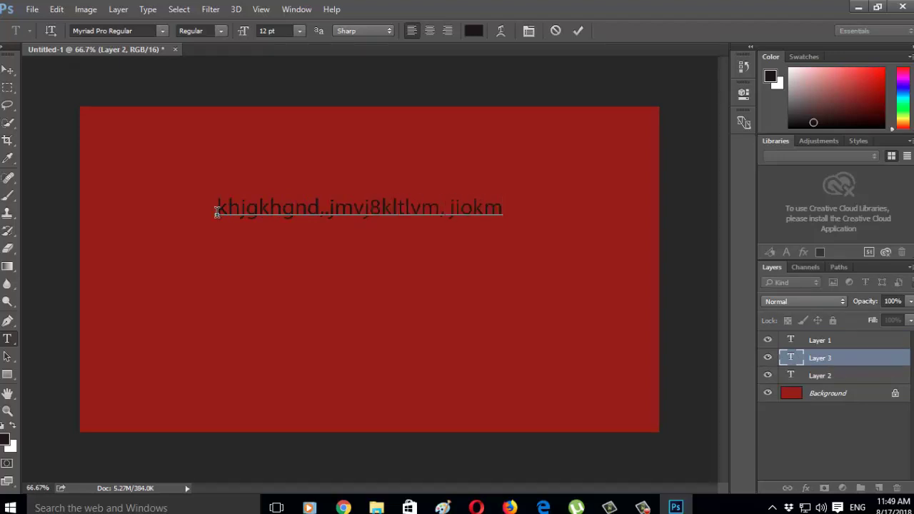
pyautogui.write('kfjmnkbvjk')
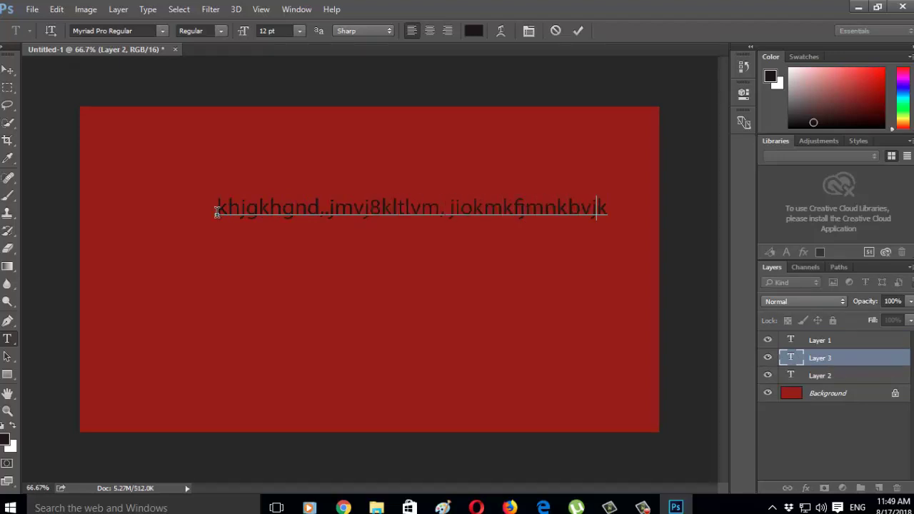
pyautogui.press('BackSpace')
pyautogui.press('BackSpace')
pyautogui.press('BackSpace')
pyautogui.press('BackSpace')
pyautogui.press('BackSpace')
pyautogui.press('BackSpace')
pyautogui.press('BackSpace')
pyautogui.press('BackSpace')
pyautogui.press('BackSpace')
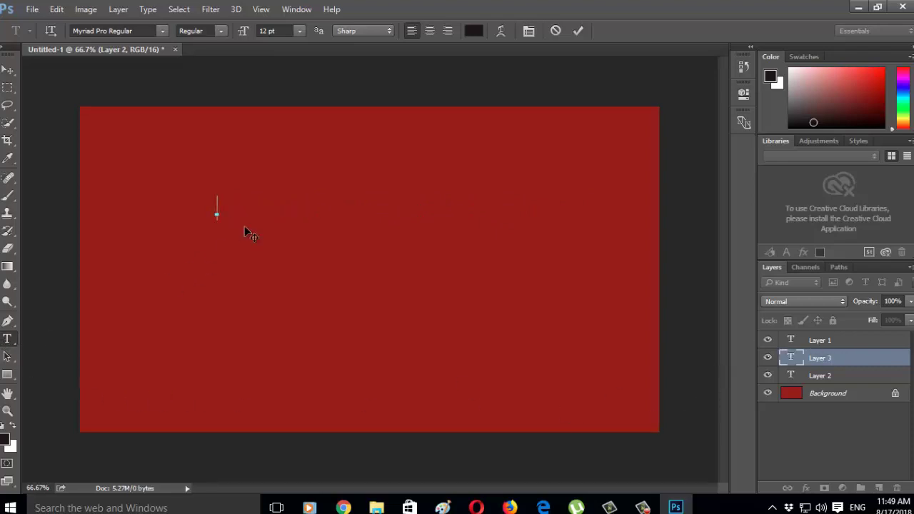
# Type the two-line title 'khmer boy / new song' and commit it
pyautogui.write('khm')
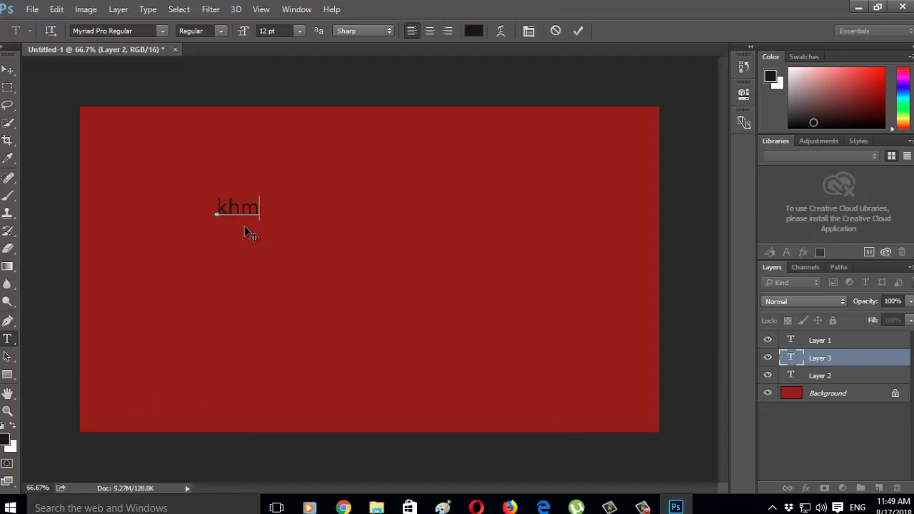
pyautogui.write('er boy')
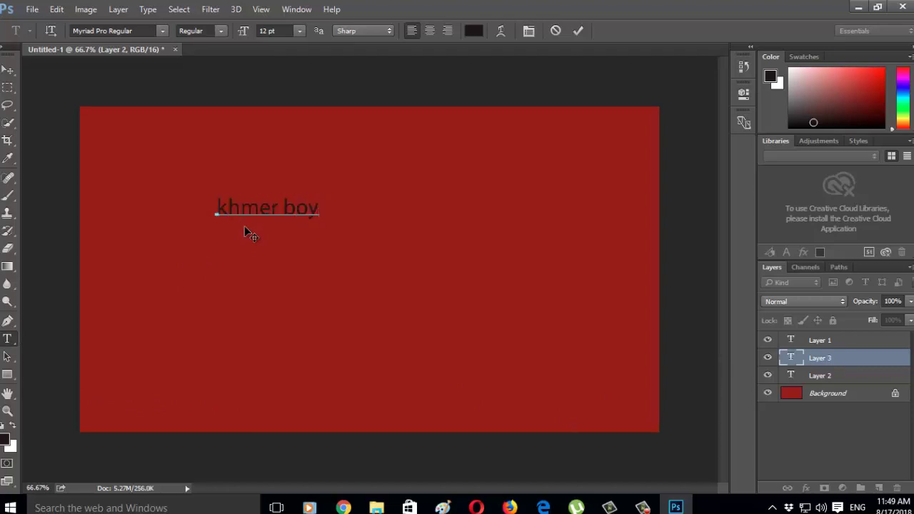
pyautogui.write(' new')
pyautogui.write(' so')
pyautogui.write('ng')
pyautogui.click(36, 11)
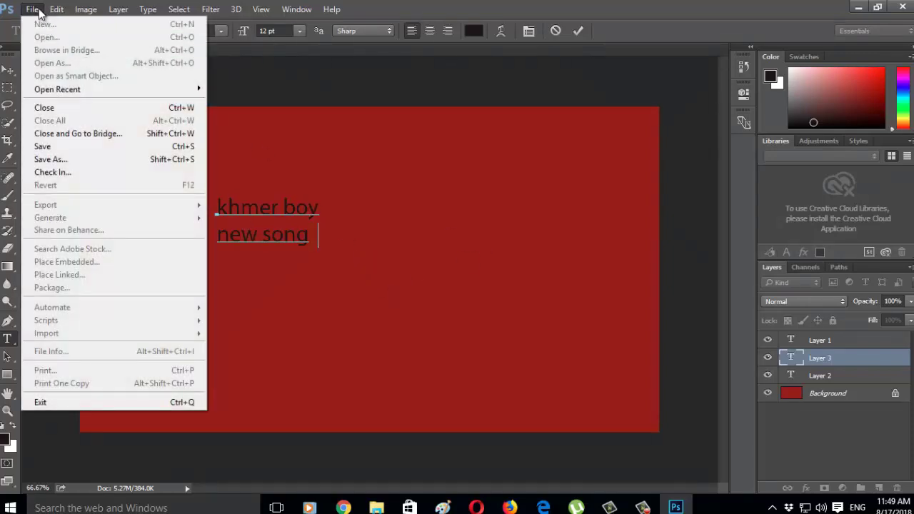
pyautogui.click(30, 9)
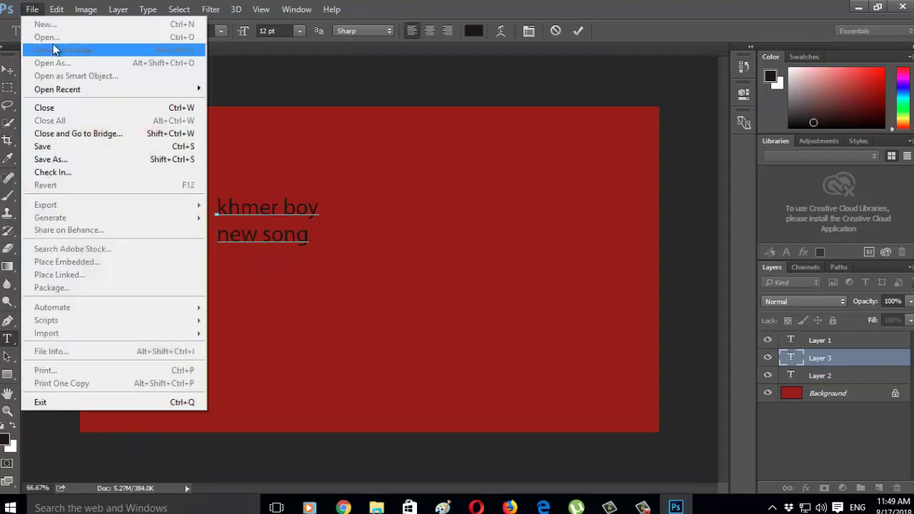
pyautogui.click(374, 194)
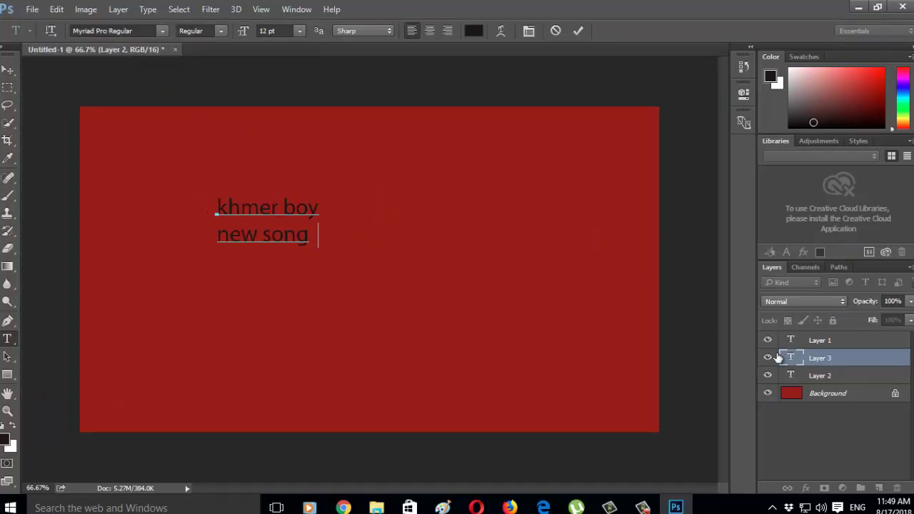
pyautogui.click(31, 8)
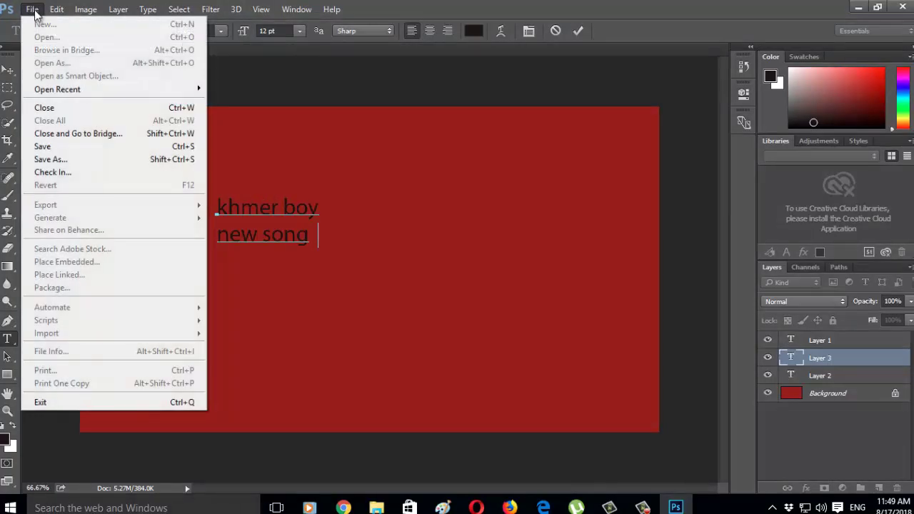
pyautogui.click(357, 231)
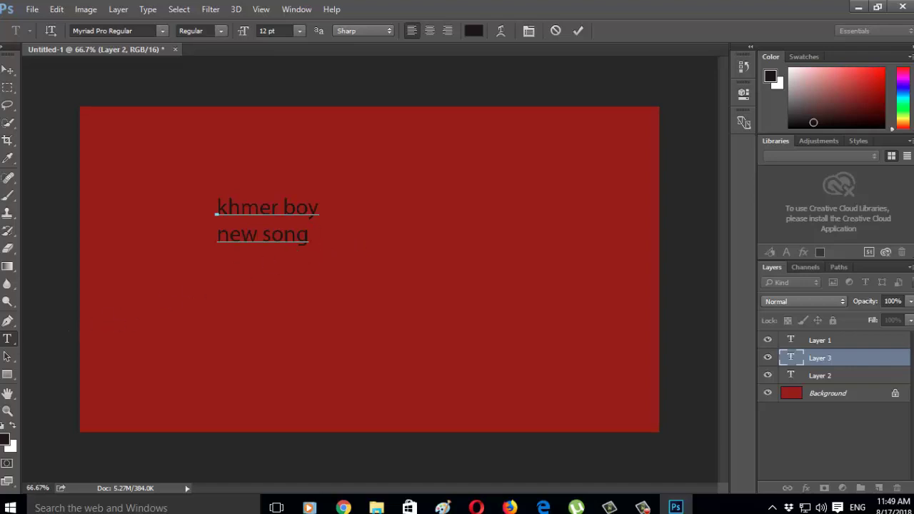
pyautogui.click(8, 70)
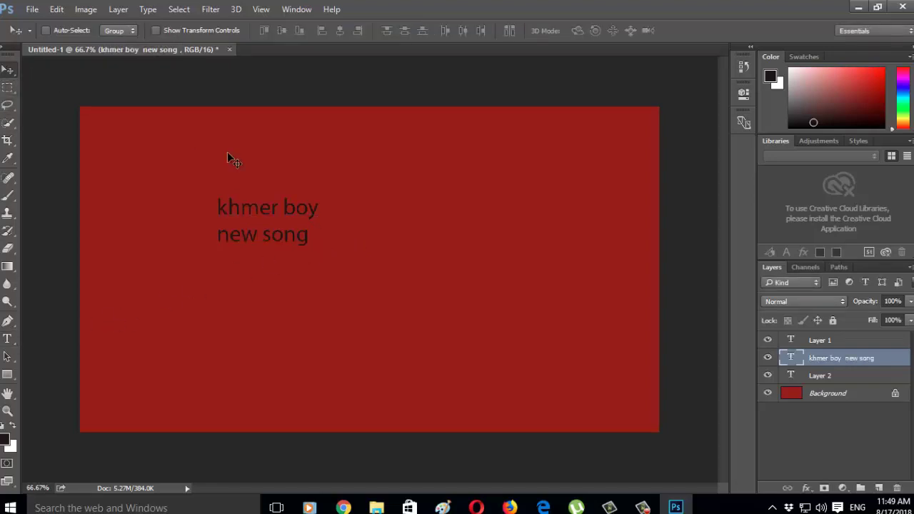
# Open the boxer and woman photo and float its window to the right
pyautogui.click(32, 9)
pyautogui.click(36, 34)
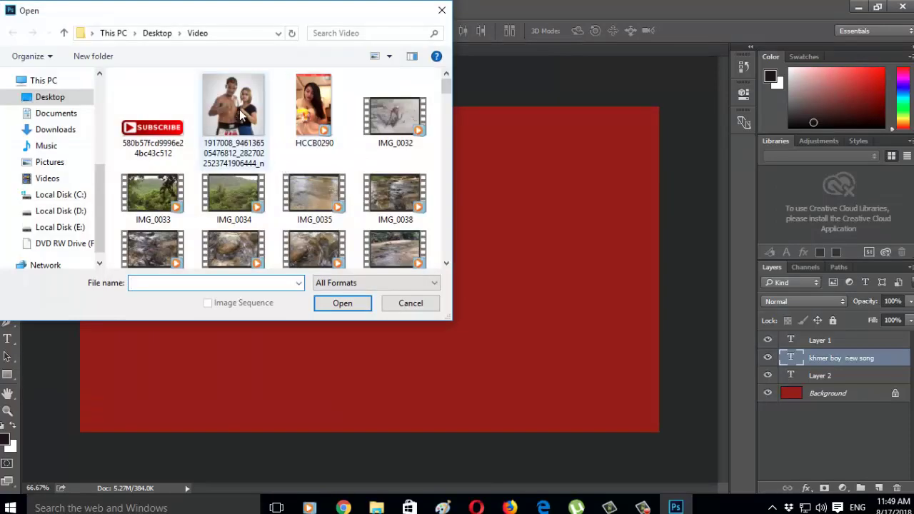
pyautogui.doubleClick(241, 116)
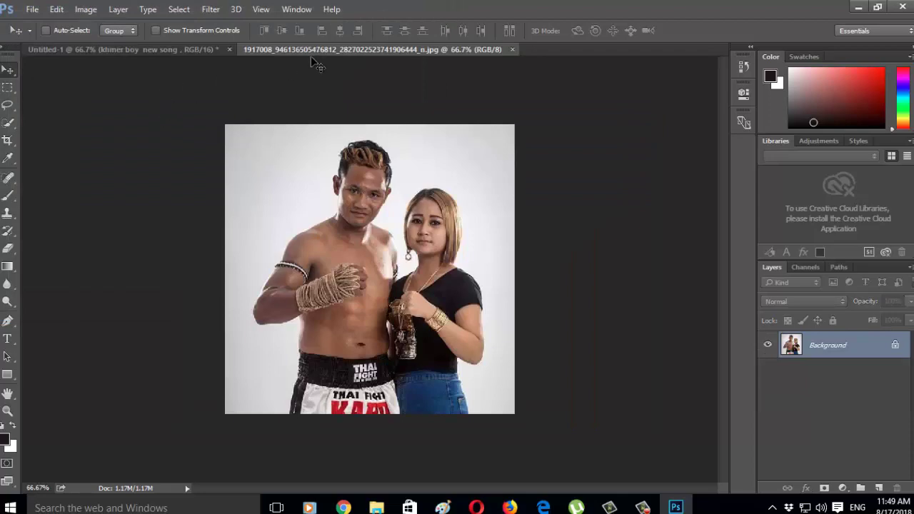
pyautogui.moveTo(316, 52); pyautogui.dragTo(457, 158)
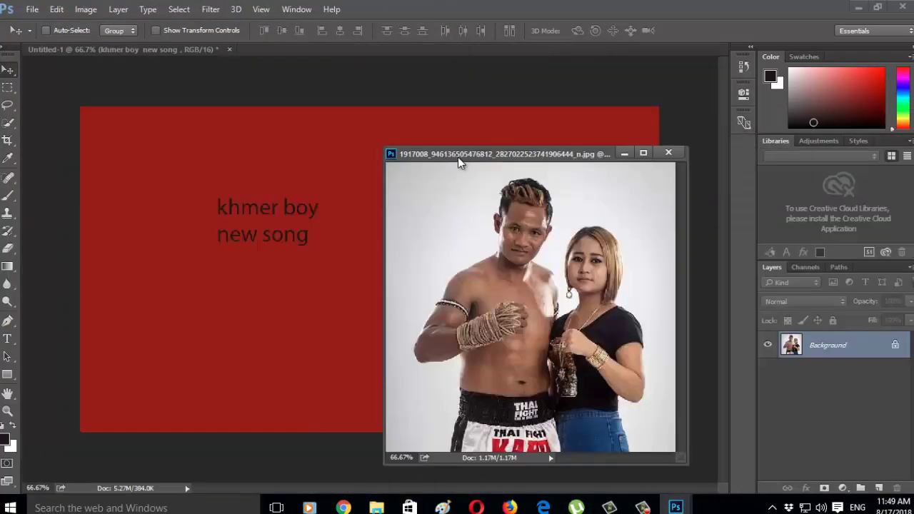
pyautogui.moveTo(521, 155); pyautogui.dragTo(729, 146)
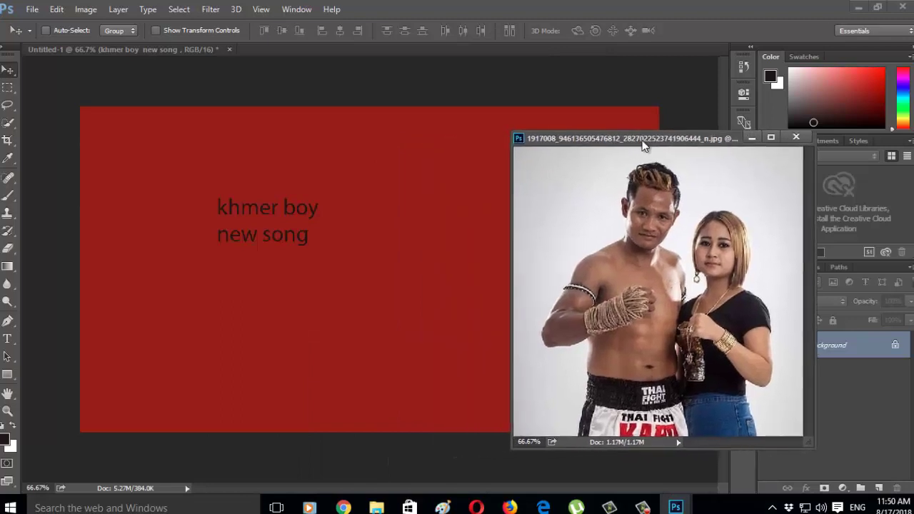
pyautogui.click(7, 87)
# Draw and adjust a rectangular selection around the boxer, then undo and clear it
pyautogui.moveTo(626, 167)
pyautogui.mouseDown()
pyautogui.moveTo(827, 423)
pyautogui.moveTo(765, 414)
pyautogui.mouseUp()
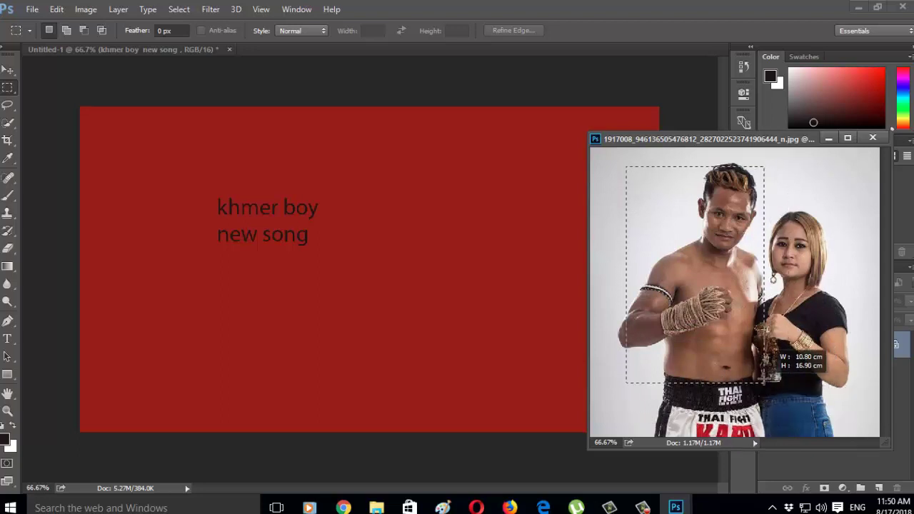
pyautogui.moveTo(768, 413); pyautogui.dragTo(760, 364)
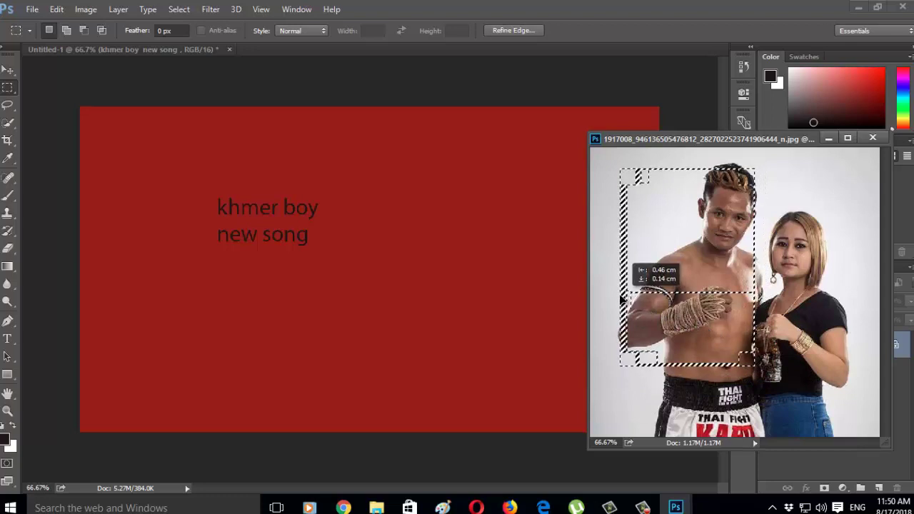
pyautogui.moveTo(626, 300); pyautogui.dragTo(618, 302)
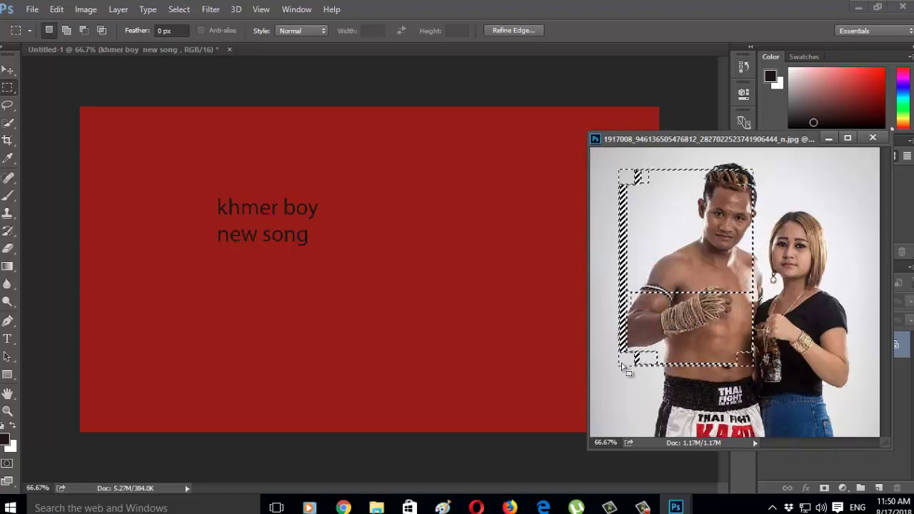
pyautogui.moveTo(624, 362)
pyautogui.mouseDown()
pyautogui.moveTo(621, 347)
pyautogui.moveTo(633, 344)
pyautogui.mouseUp()
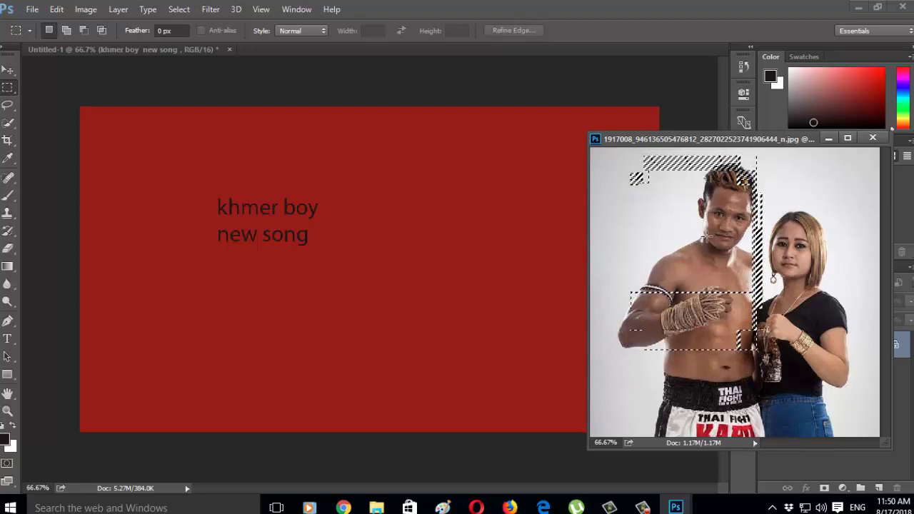
pyautogui.hotkey('ctrl', 'z')
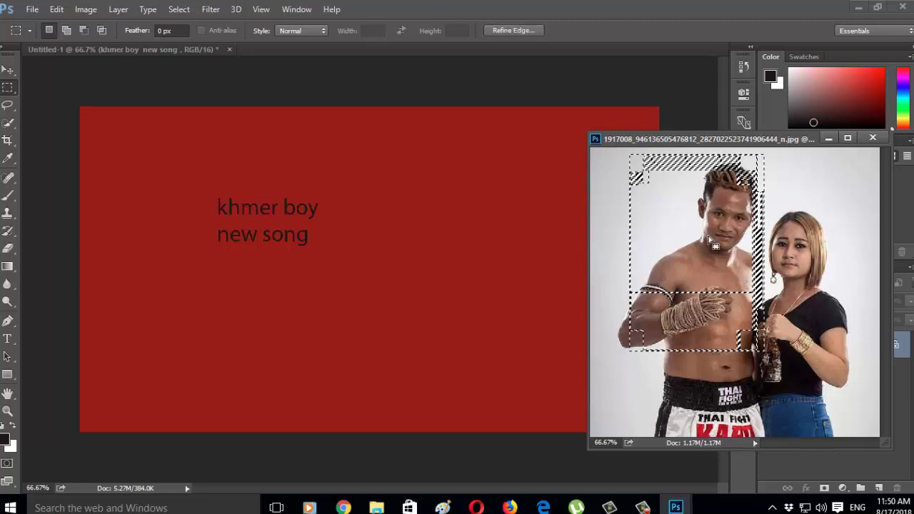
pyautogui.click(708, 237)
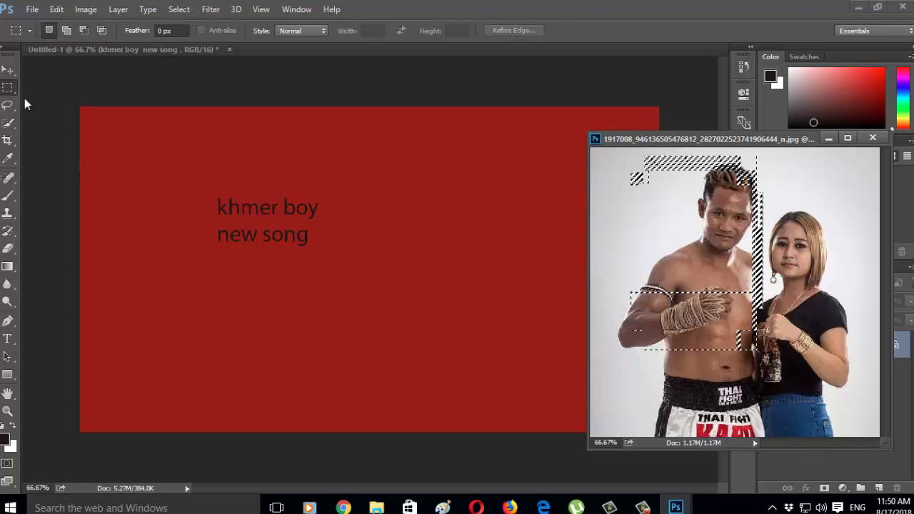
# Reselect the boxer's head and upper body and drag it onto the red banner
pyautogui.moveTo(620, 168); pyautogui.dragTo(665, 260)
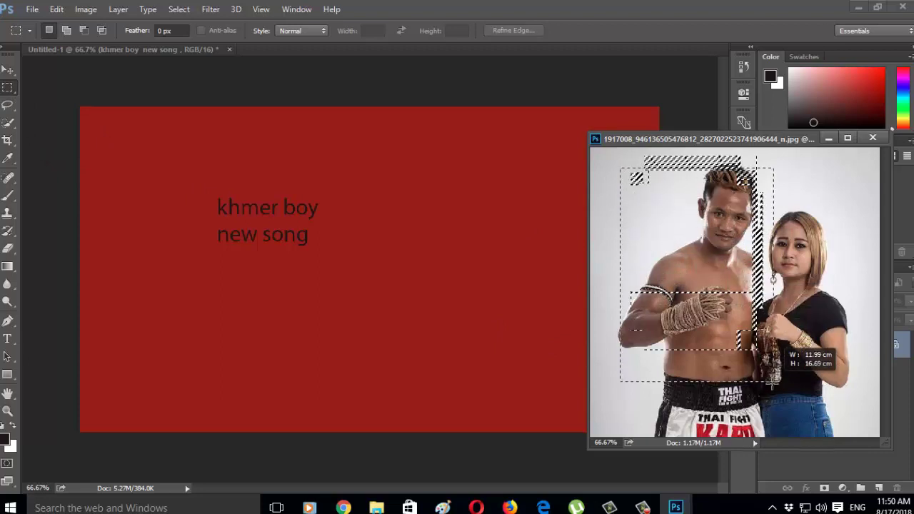
pyautogui.moveTo(665, 260); pyautogui.dragTo(768, 392)
pyautogui.press('v')
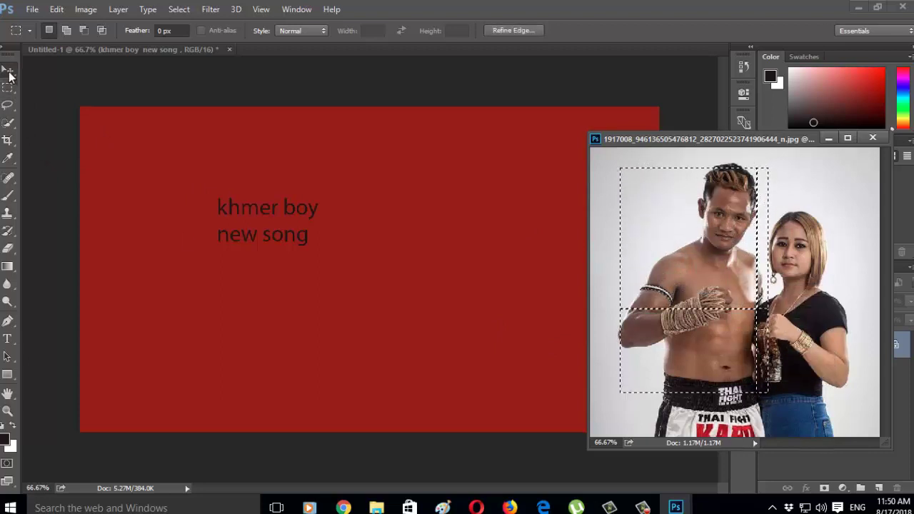
pyautogui.moveTo(632, 269)
pyautogui.mouseDown()
pyautogui.moveTo(315, 234)
pyautogui.moveTo(355, 251)
pyautogui.mouseUp()
# Slide the boxer cutout right of the title and close the boxer photo without saving
pyautogui.moveTo(377, 283); pyautogui.dragTo(501, 285)
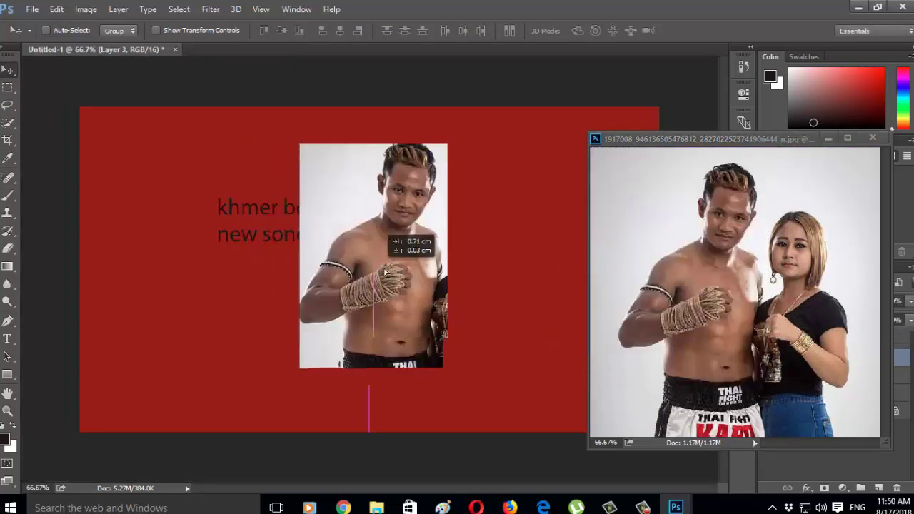
pyautogui.click(874, 139)
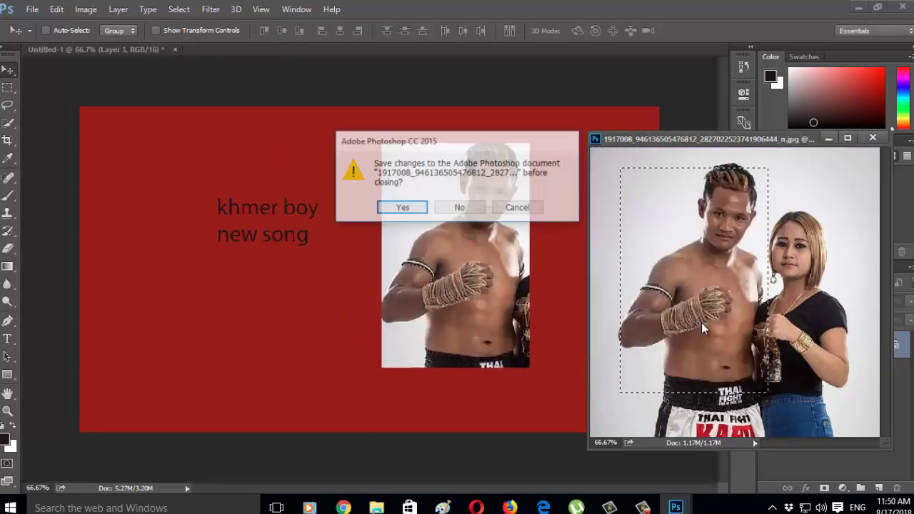
pyautogui.click(455, 209)
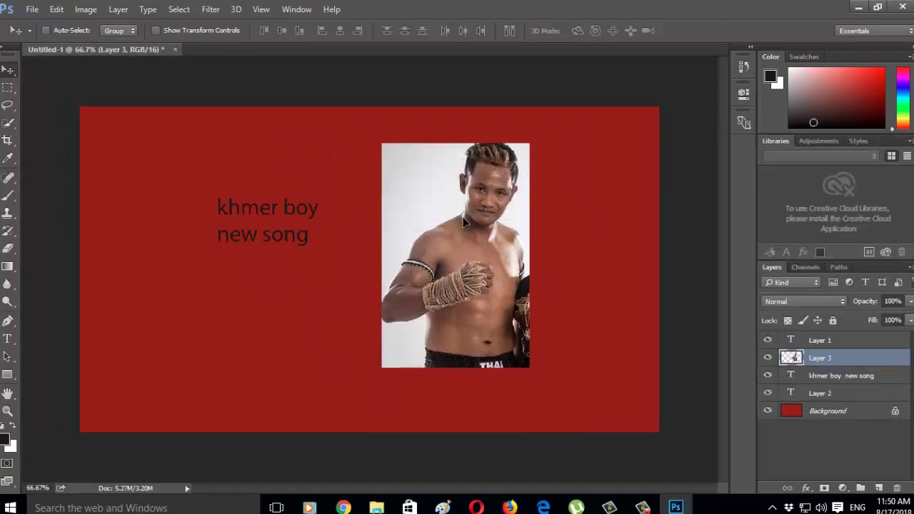
pyautogui.moveTo(465, 222); pyautogui.dragTo(500, 219)
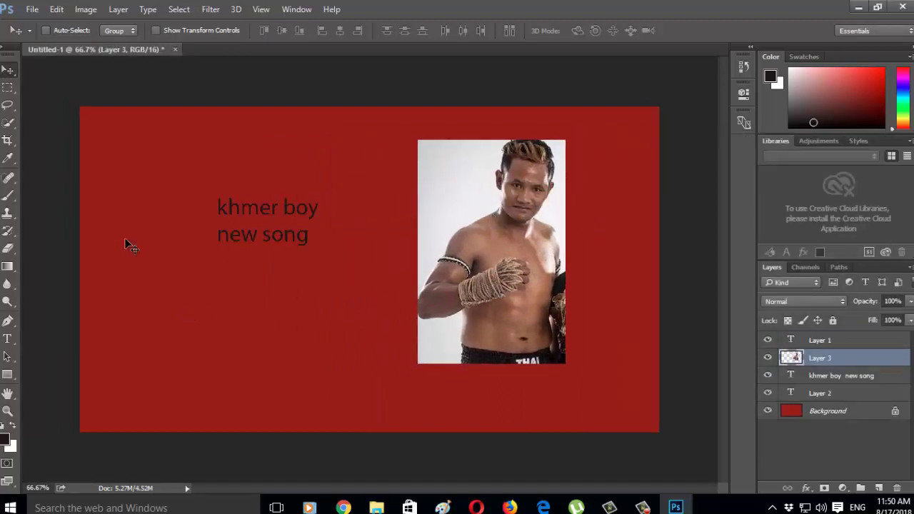
# Draw a Rectangular Marquee selection covering nearly the whole boxer picture on the banner
pyautogui.click(8, 87)
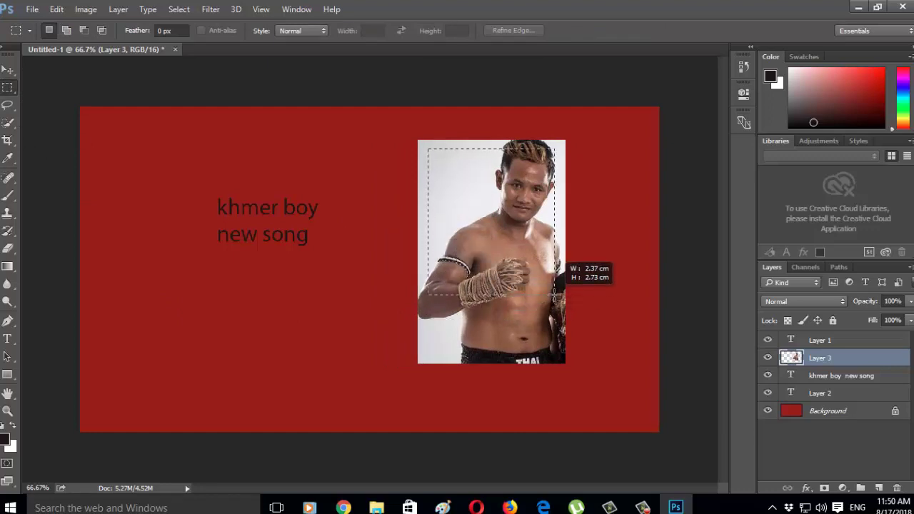
pyautogui.moveTo(428, 166); pyautogui.dragTo(560, 258)
pyautogui.click(518, 305)
pyautogui.moveTo(427, 149); pyautogui.dragTo(555, 295)
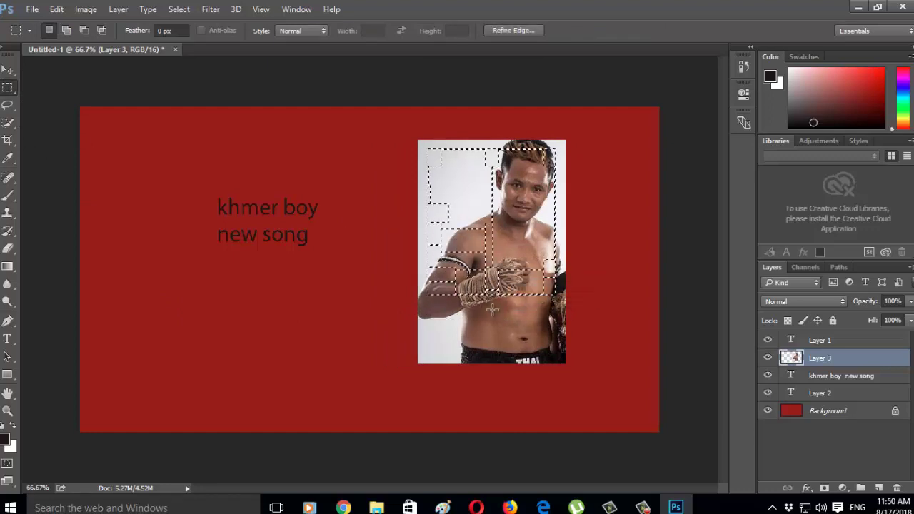
pyautogui.click(8, 105)
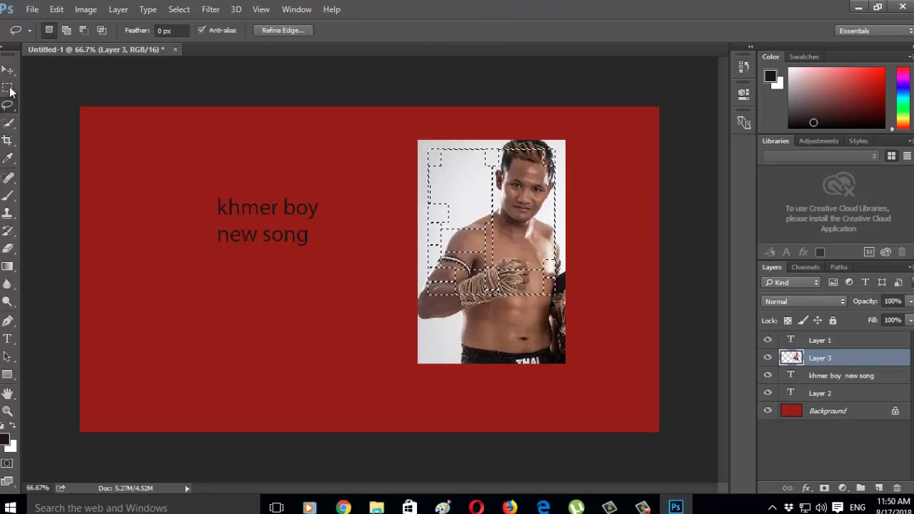
pyautogui.click(10, 123)
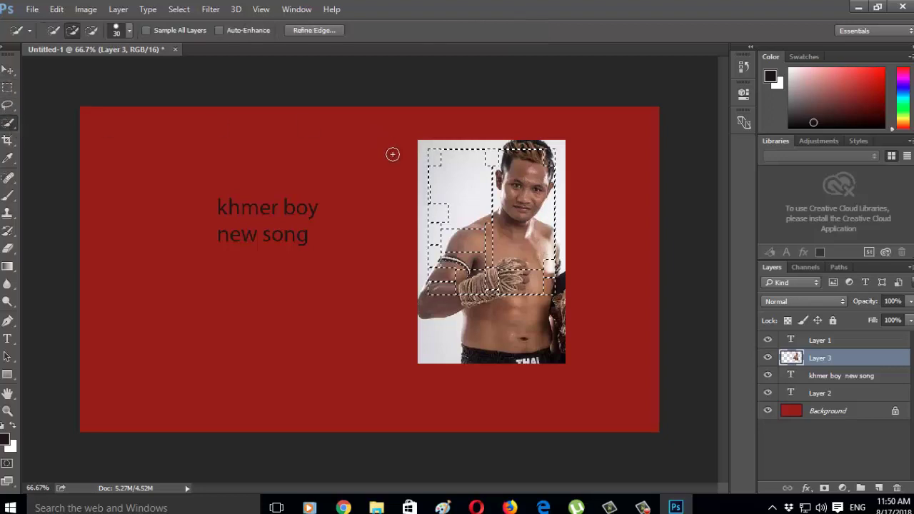
pyautogui.click(7, 87)
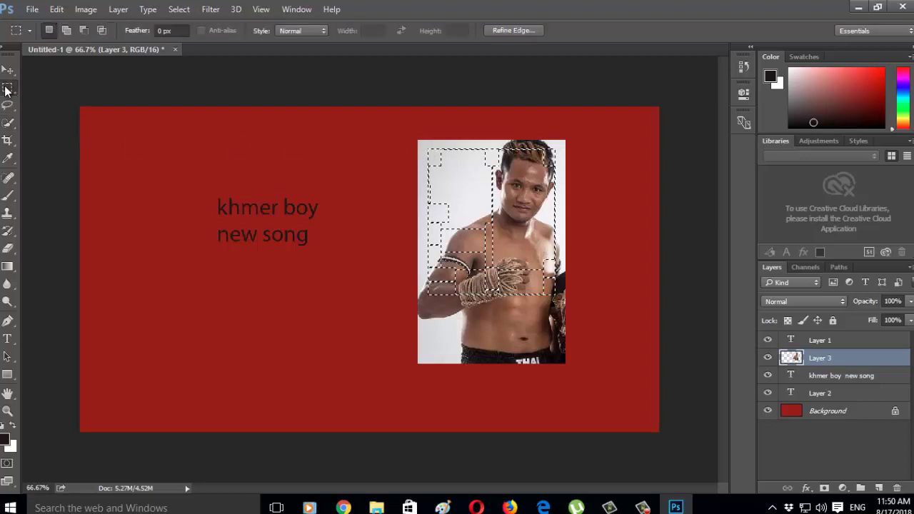
pyautogui.moveTo(420, 143)
pyautogui.mouseDown()
pyautogui.moveTo(561, 347)
pyautogui.moveTo(563, 321)
pyautogui.mouseUp()
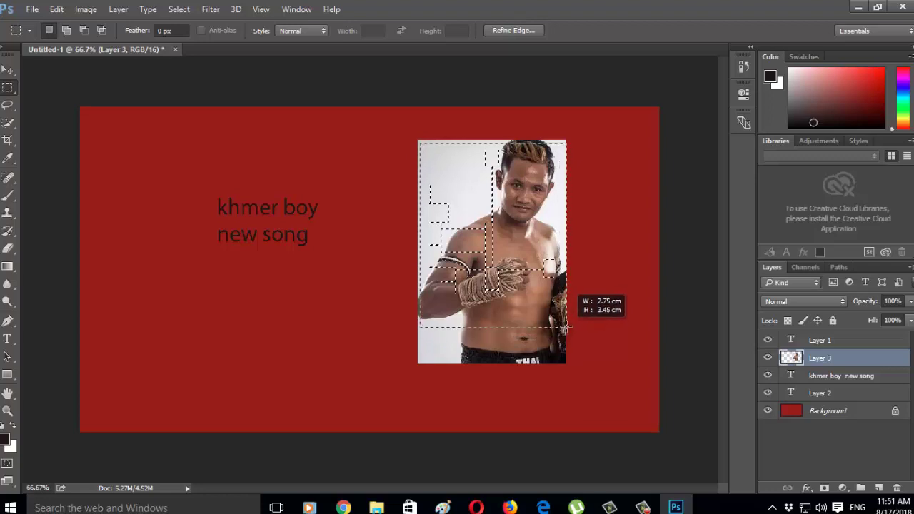